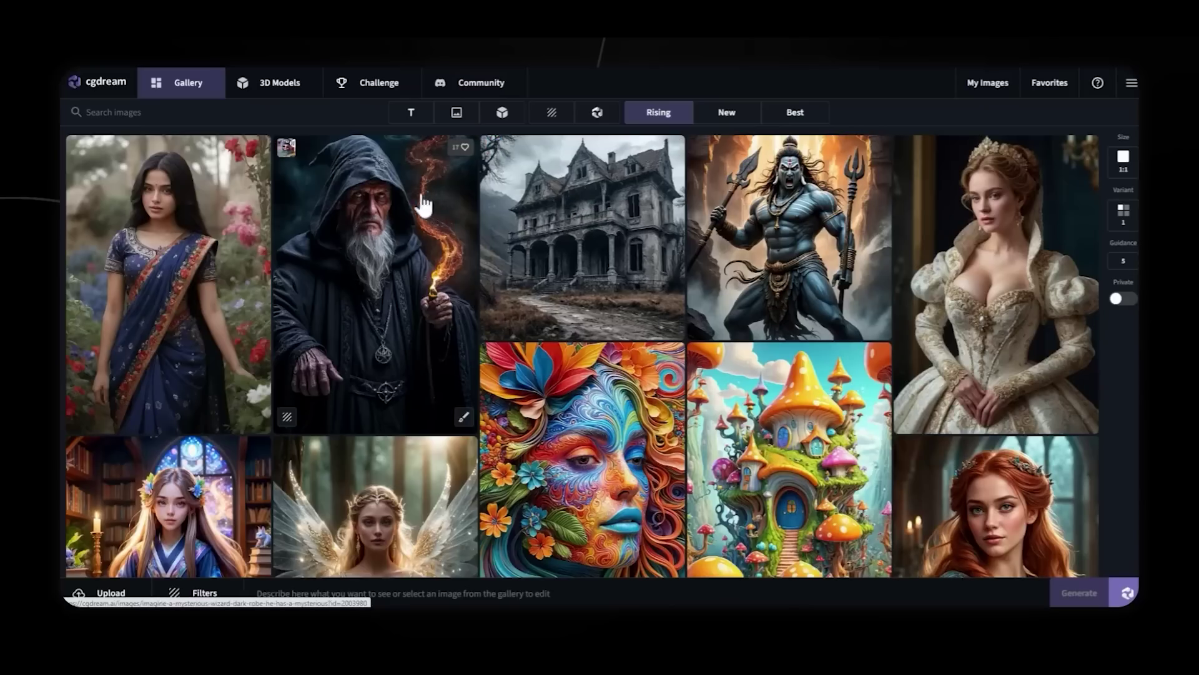
# - Browse the community images in the gallery's Rising section
pyautogui.scroll(-3, 500, 212)
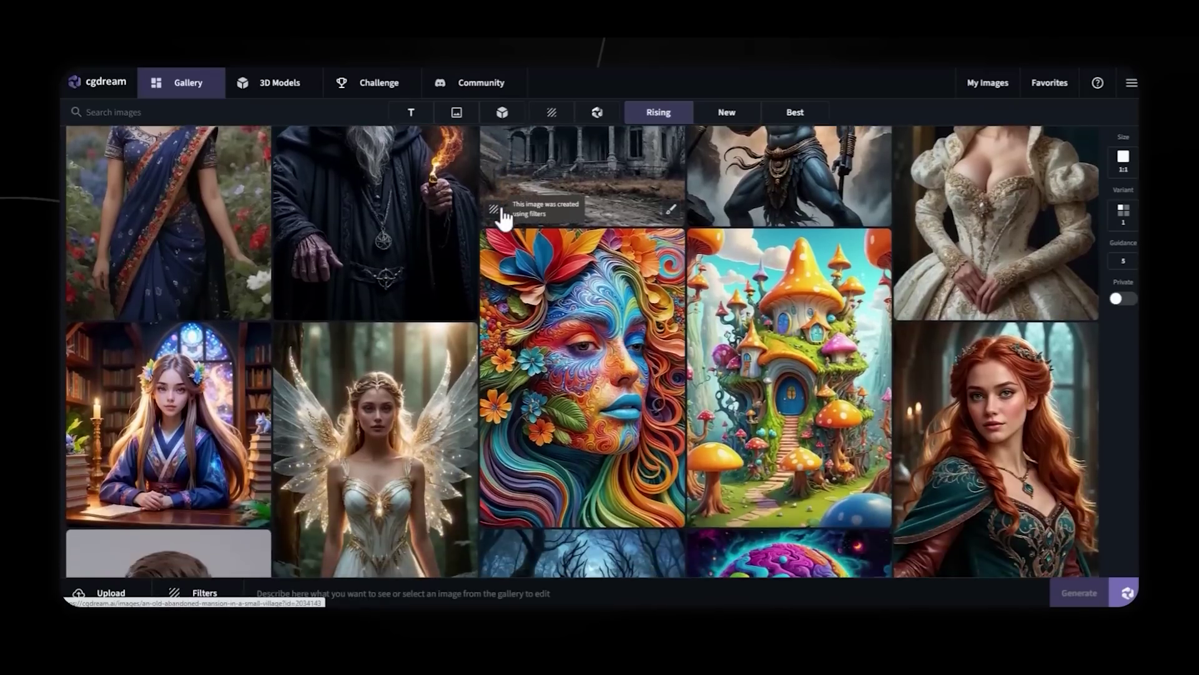
pyautogui.scroll(-3, 503, 219)
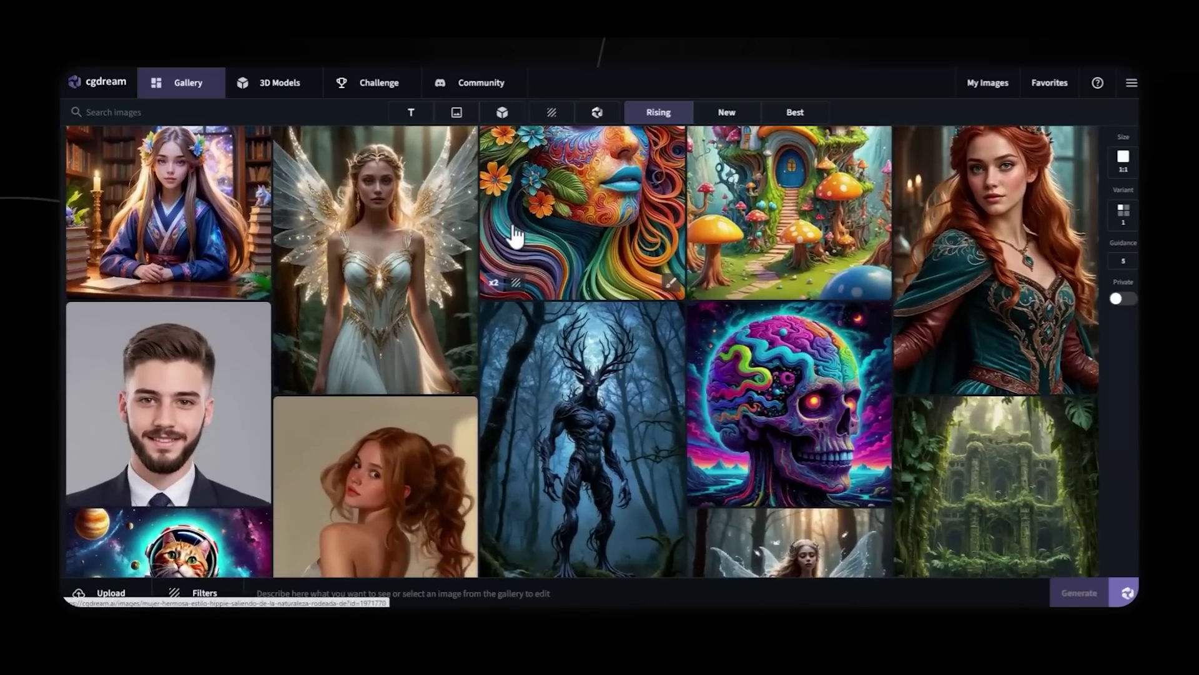
pyautogui.scroll(-1, 513, 235)
pyautogui.scroll(-1, 524, 231)
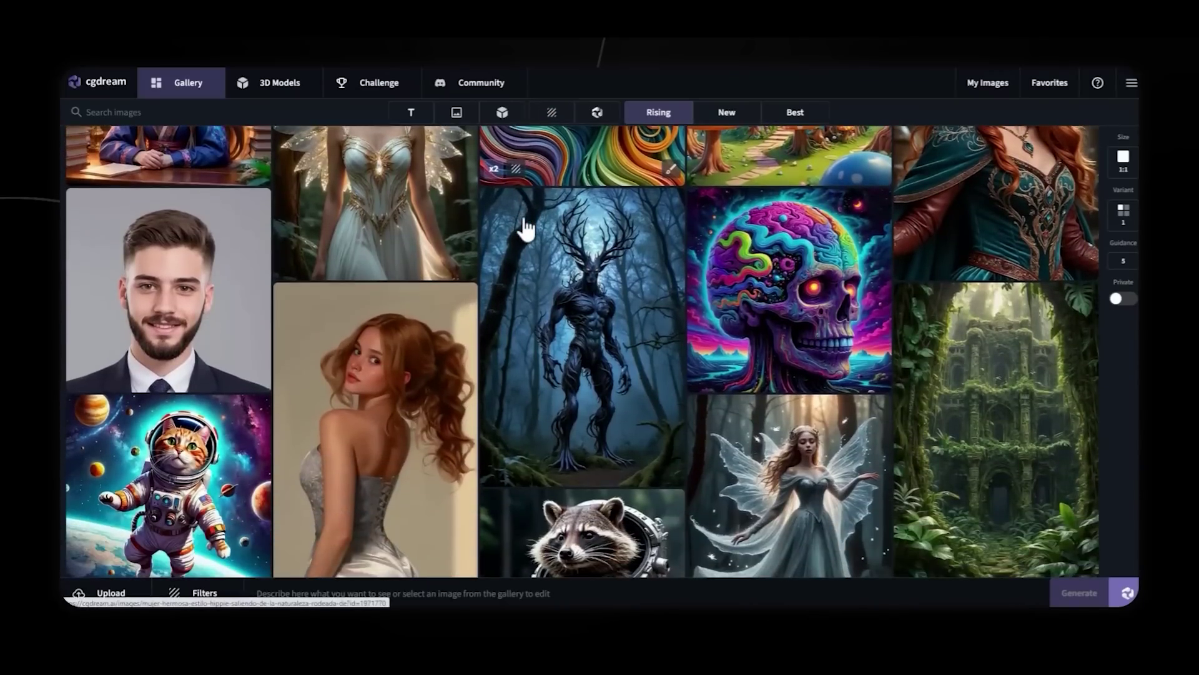
pyautogui.scroll(-2, 536, 215)
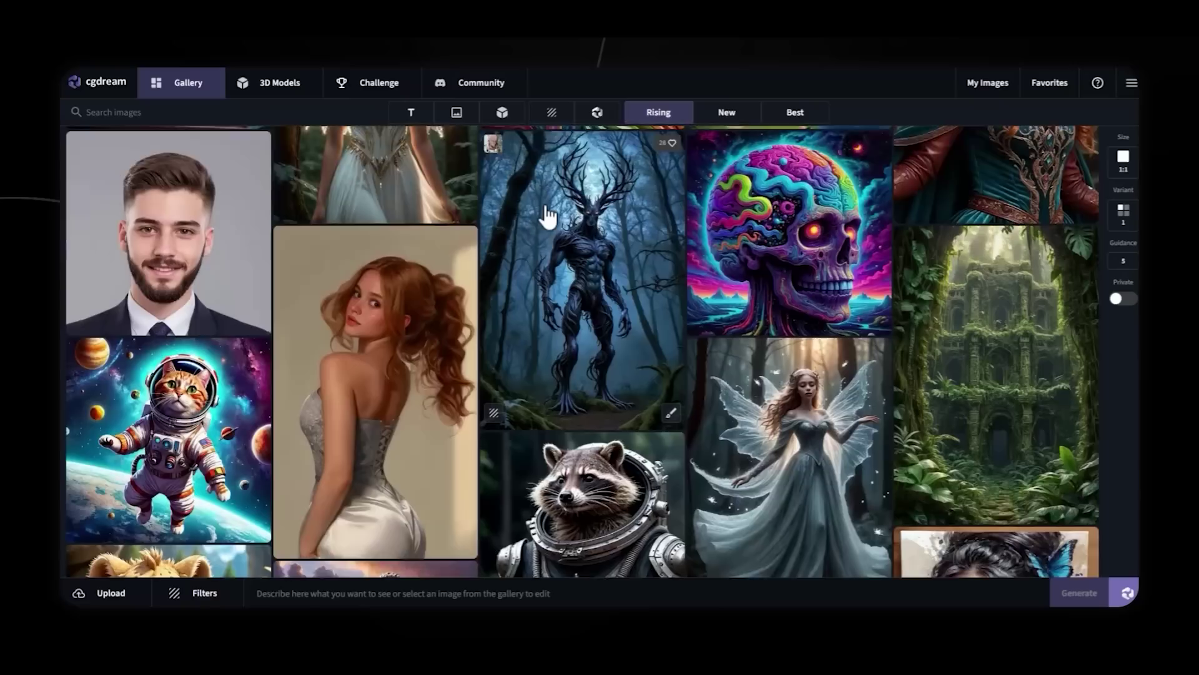
pyautogui.scroll(-4, 547, 215)
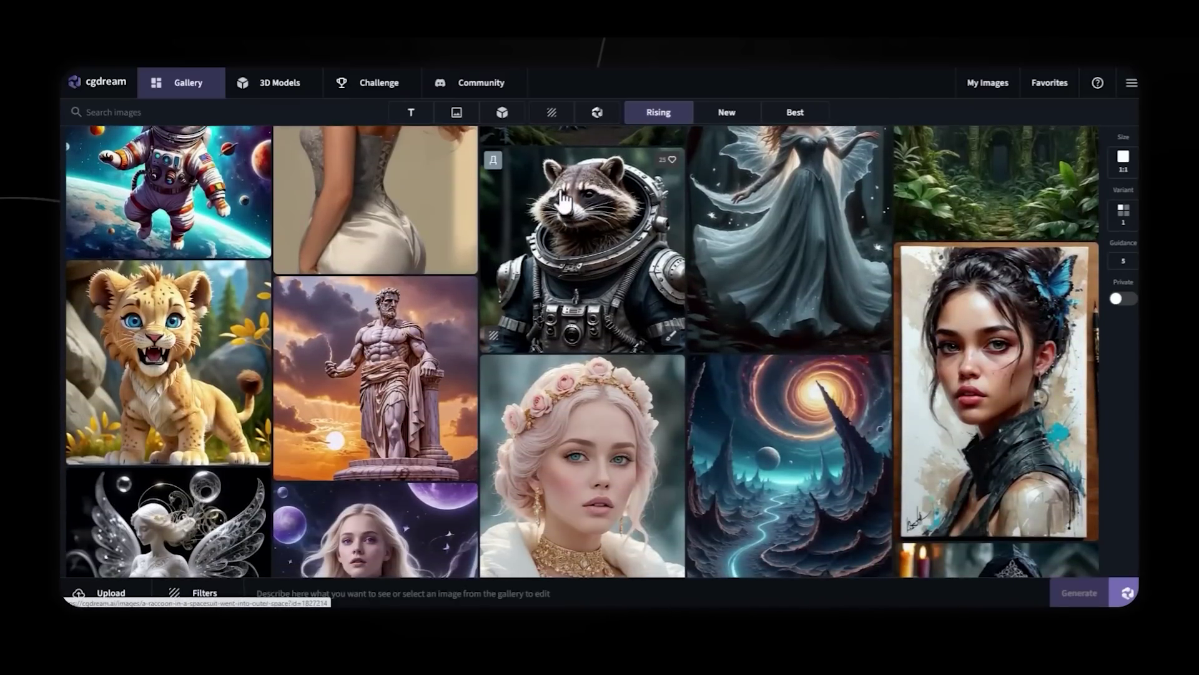
pyautogui.scroll(-4, 564, 207)
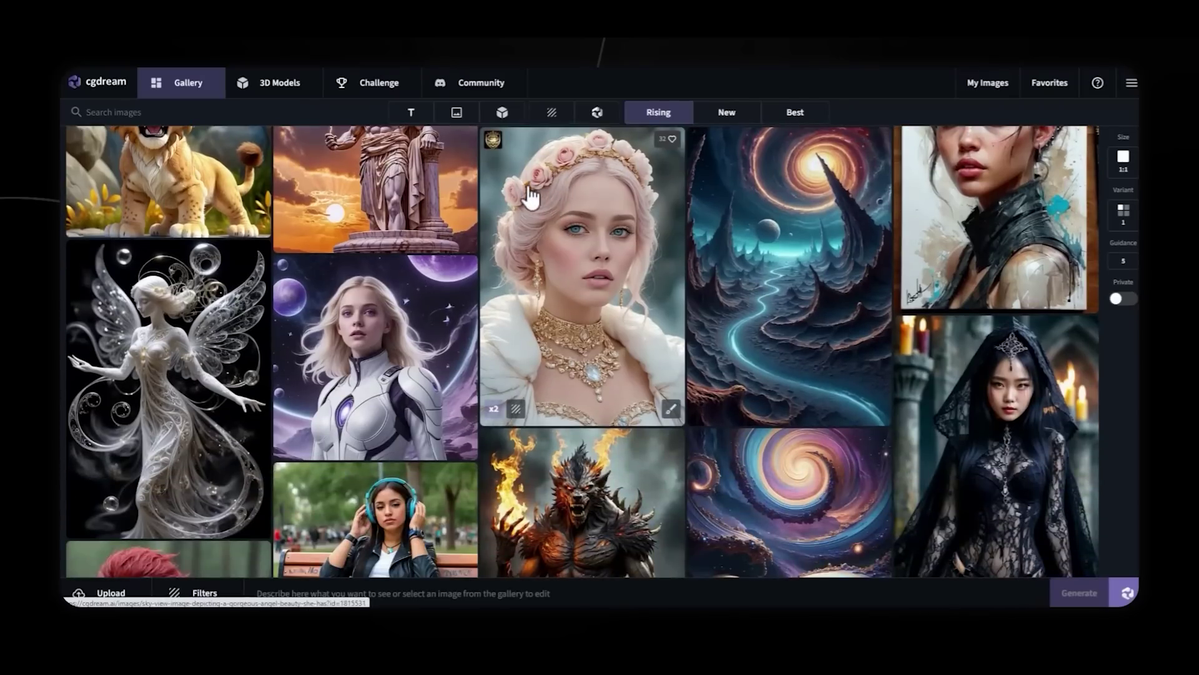
# - Open the pricing page and compare the Starter and Premium plans, including price and monthly image allowance
pyautogui.click(1133, 87)
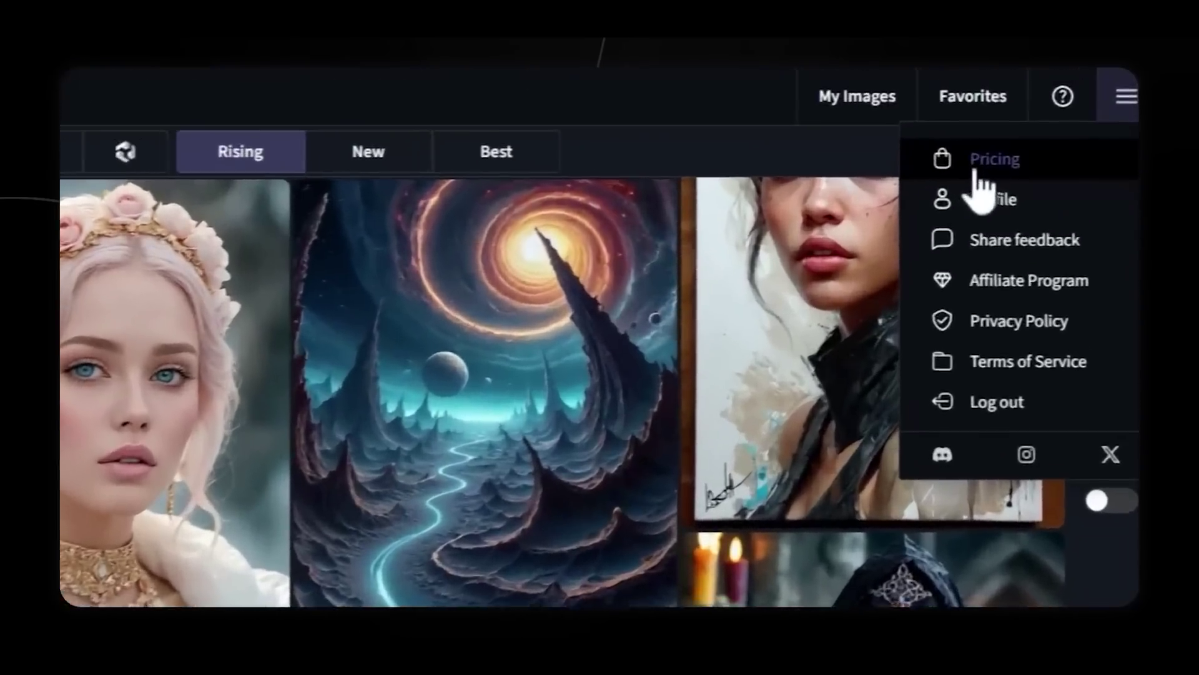
pyautogui.click(1053, 123)
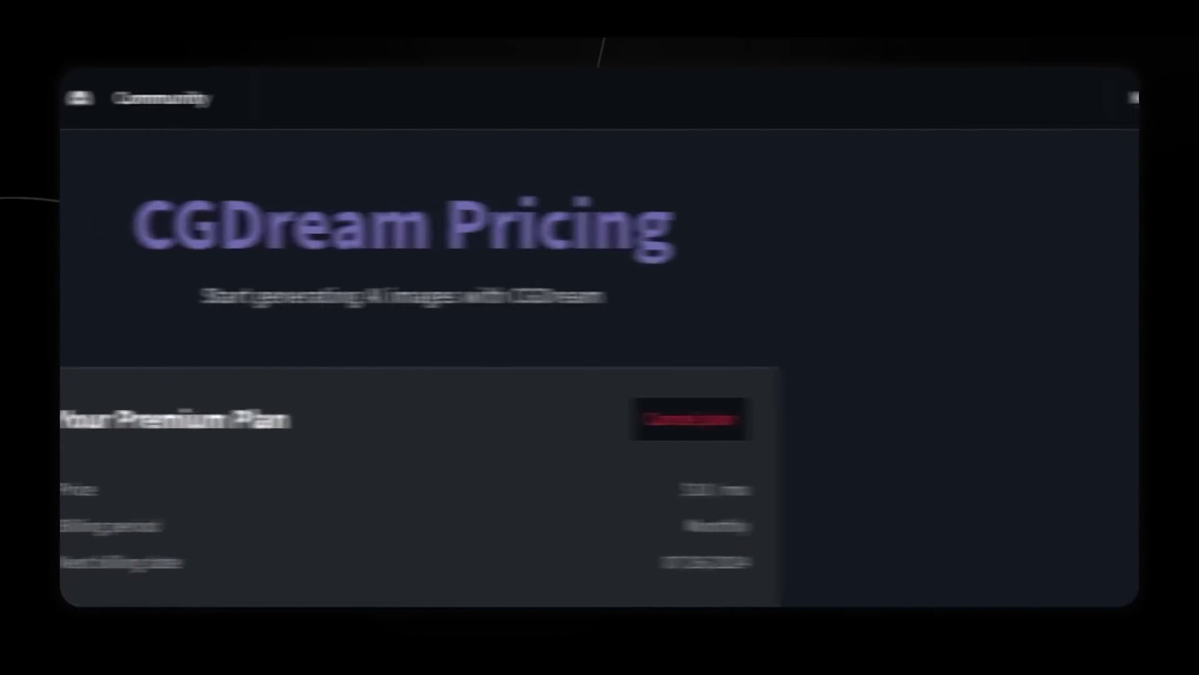
pyautogui.scroll(-2, 868, 369)
pyautogui.scroll(-3, 865, 359)
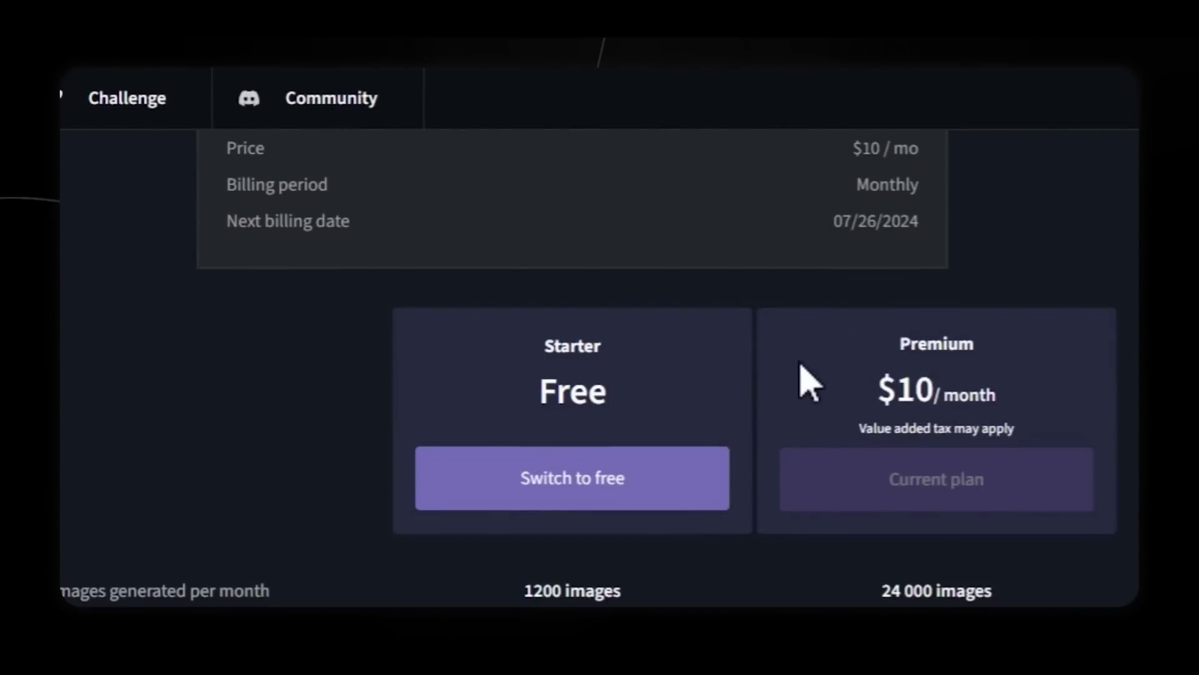
pyautogui.scroll(-2, 781, 368)
pyautogui.moveTo(536, 277); pyautogui.dragTo(595, 279)
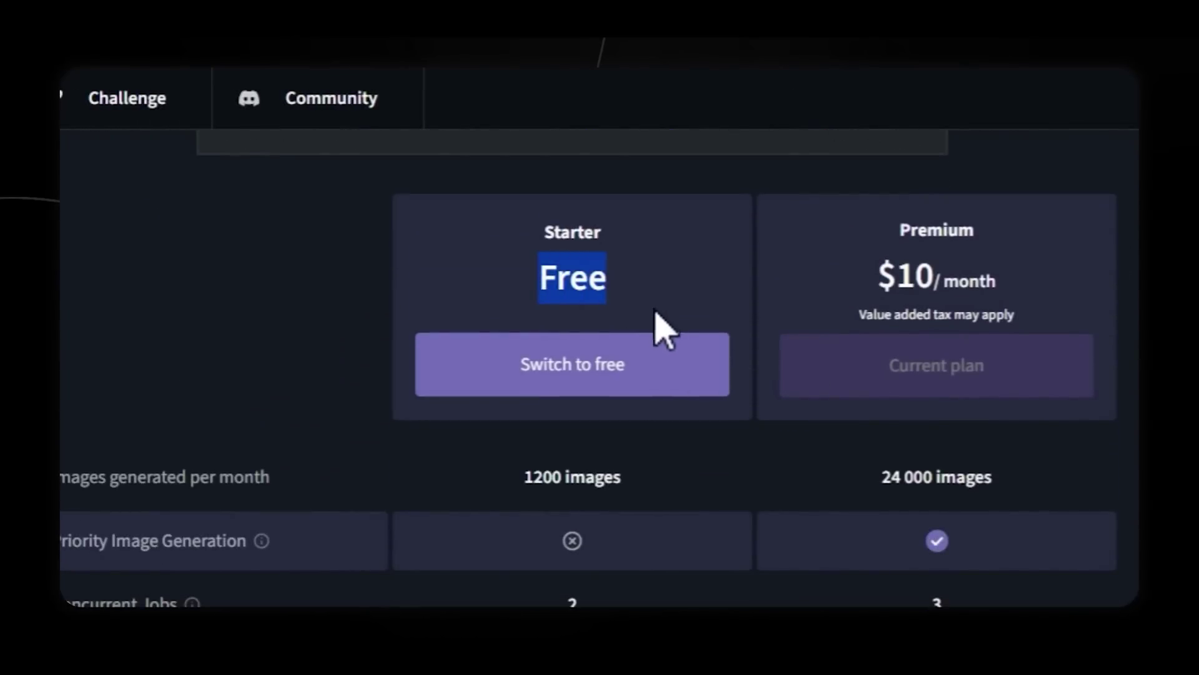
pyautogui.scroll(-5, 568, 289)
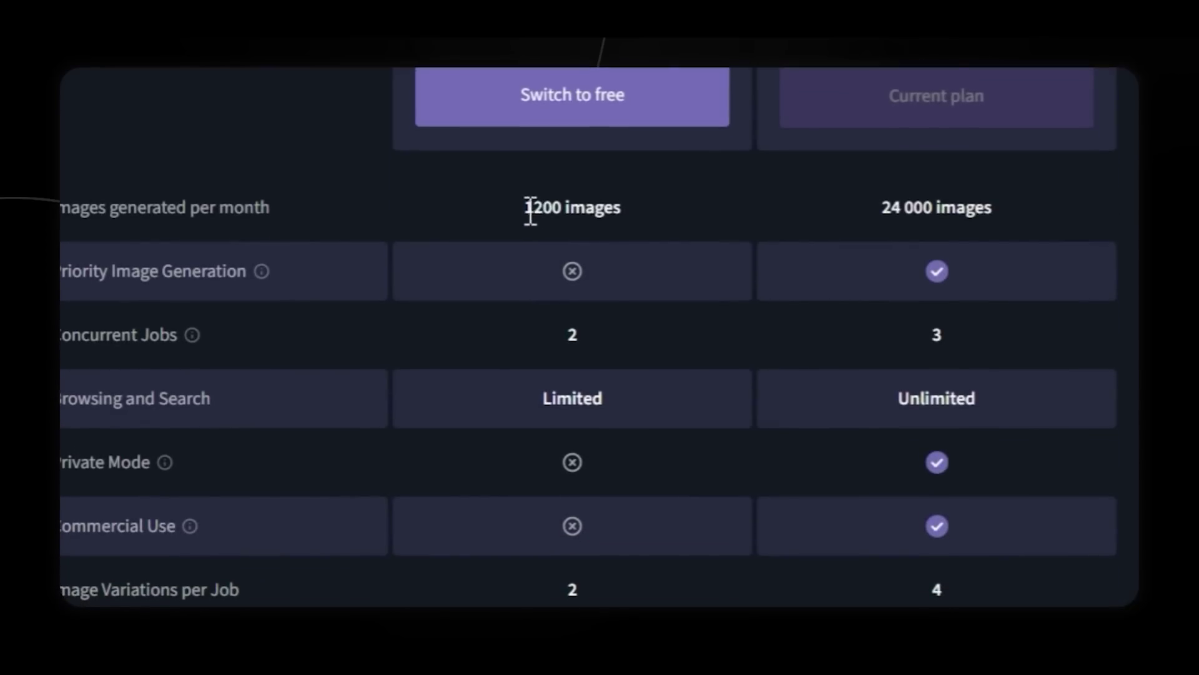
pyautogui.moveTo(528, 215); pyautogui.dragTo(635, 216)
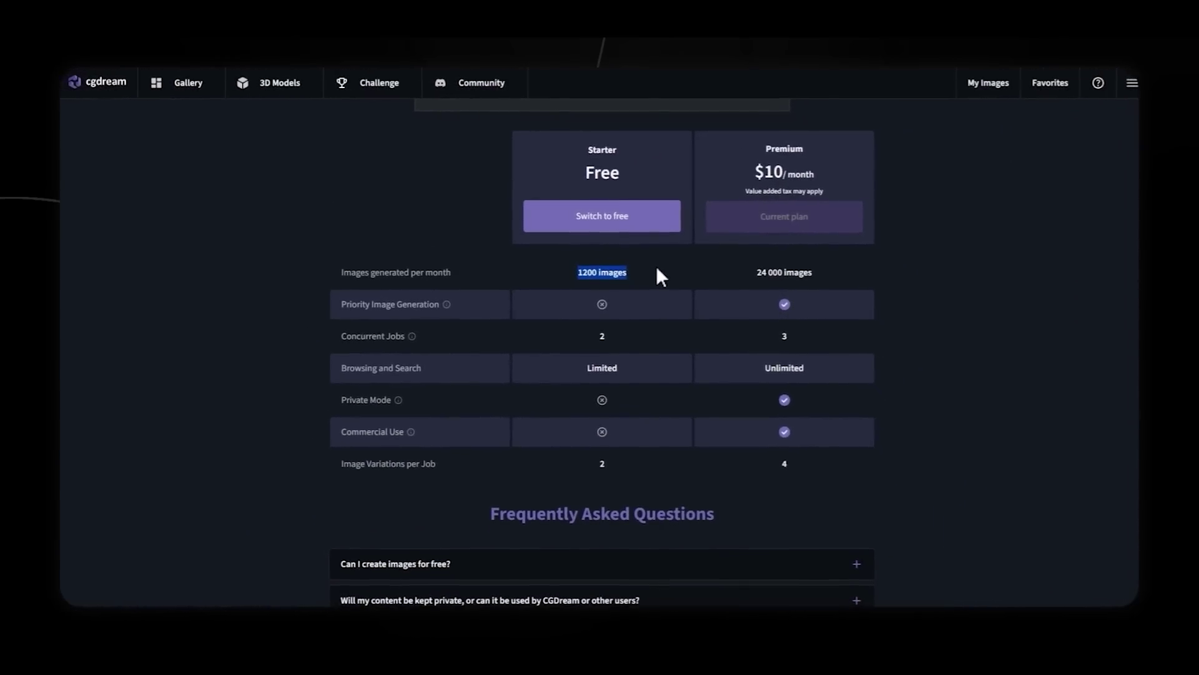
pyautogui.click(656, 275)
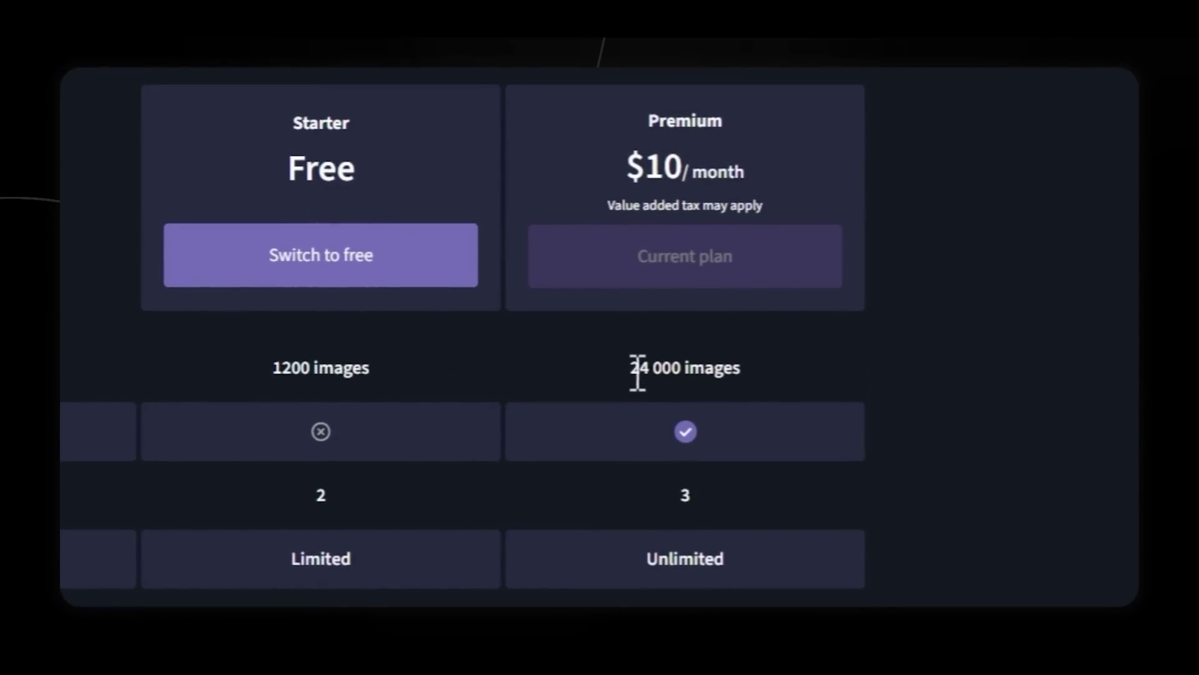
pyautogui.moveTo(632, 381); pyautogui.dragTo(778, 384)
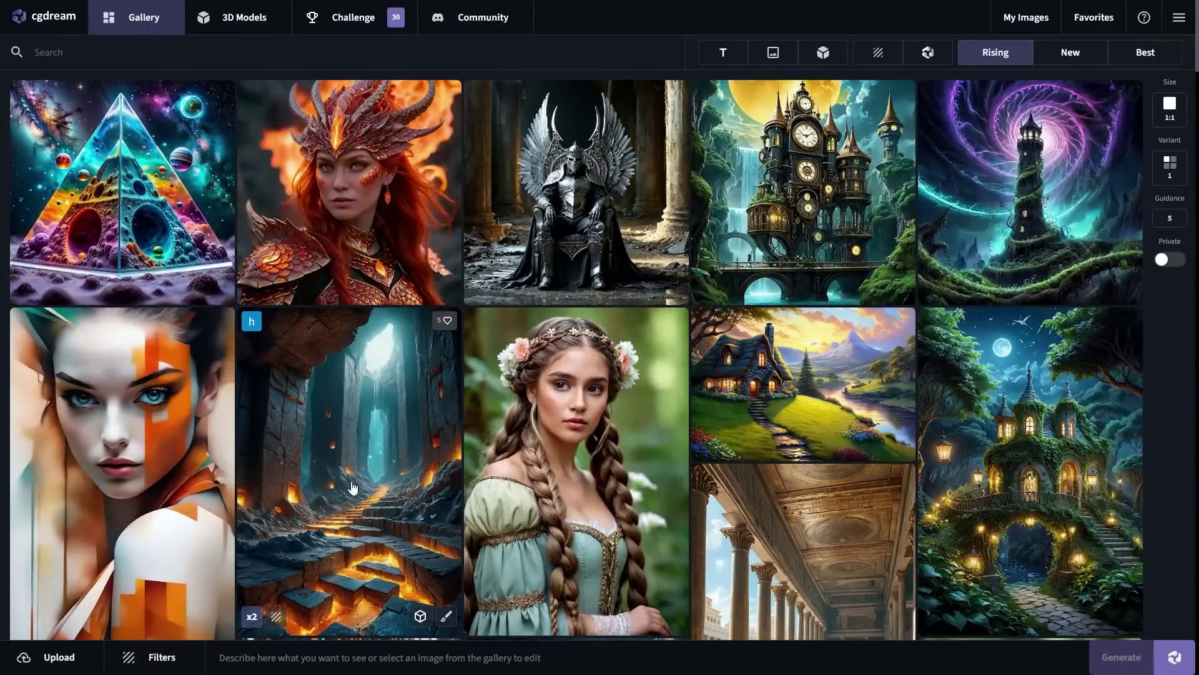
# - Generate an image from the prompt "Post apocalyptic dsytopian world"
pyautogui.click(244, 657)
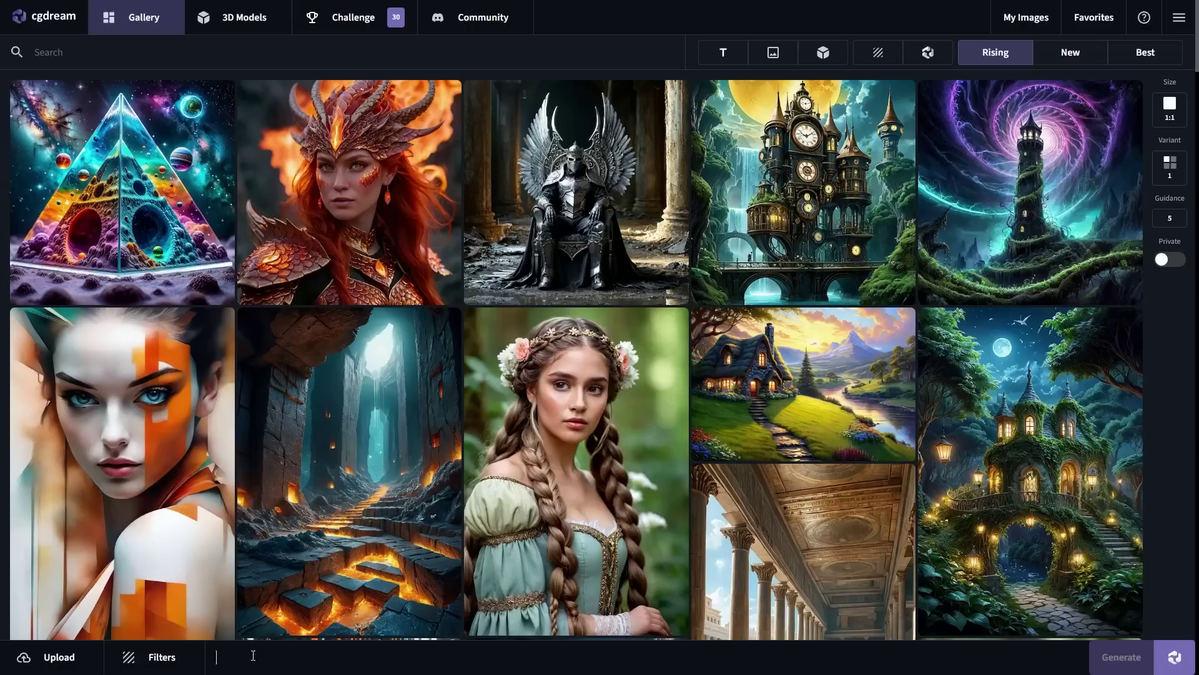
pyautogui.write('Post apocalyptic dsytopian world')
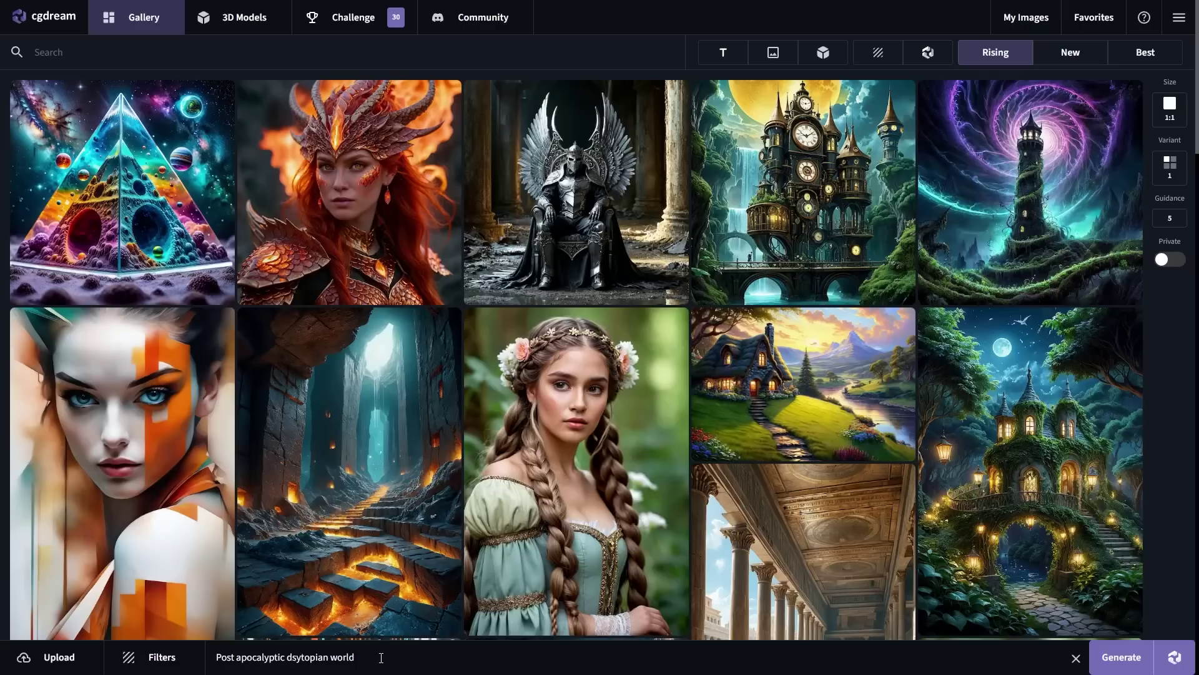
pyautogui.click(1122, 657)
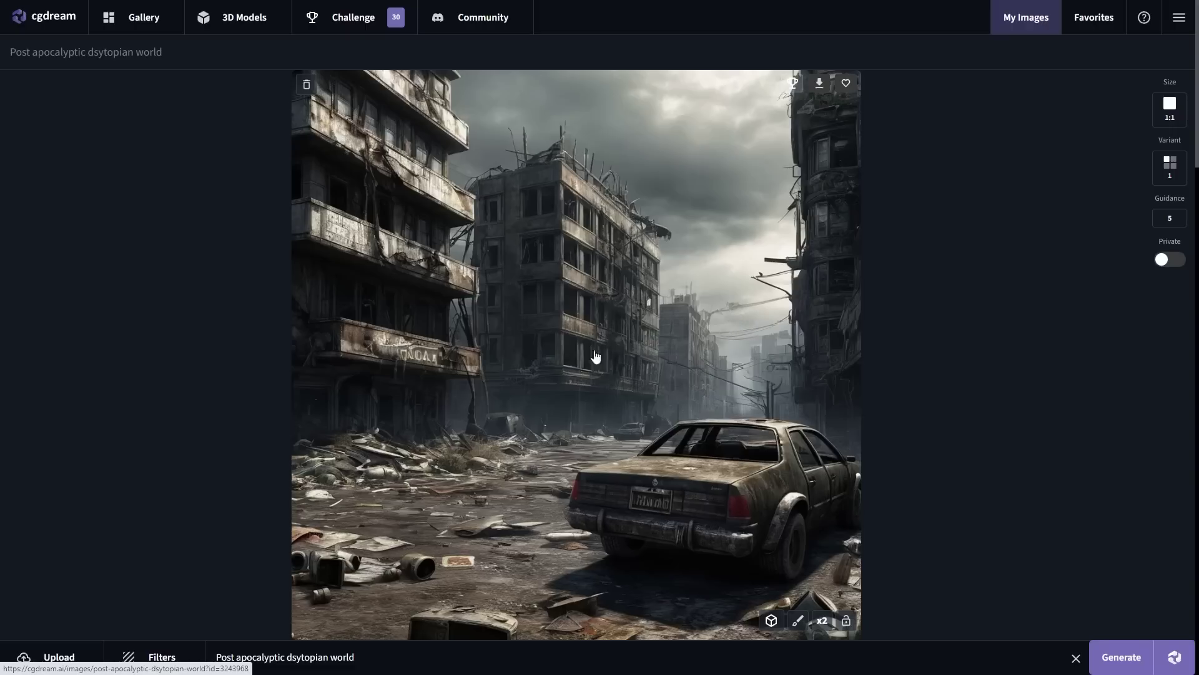
# - Add the Sci-Fi Environment filter to the prompt and generate a new image
pyautogui.click(161, 661)
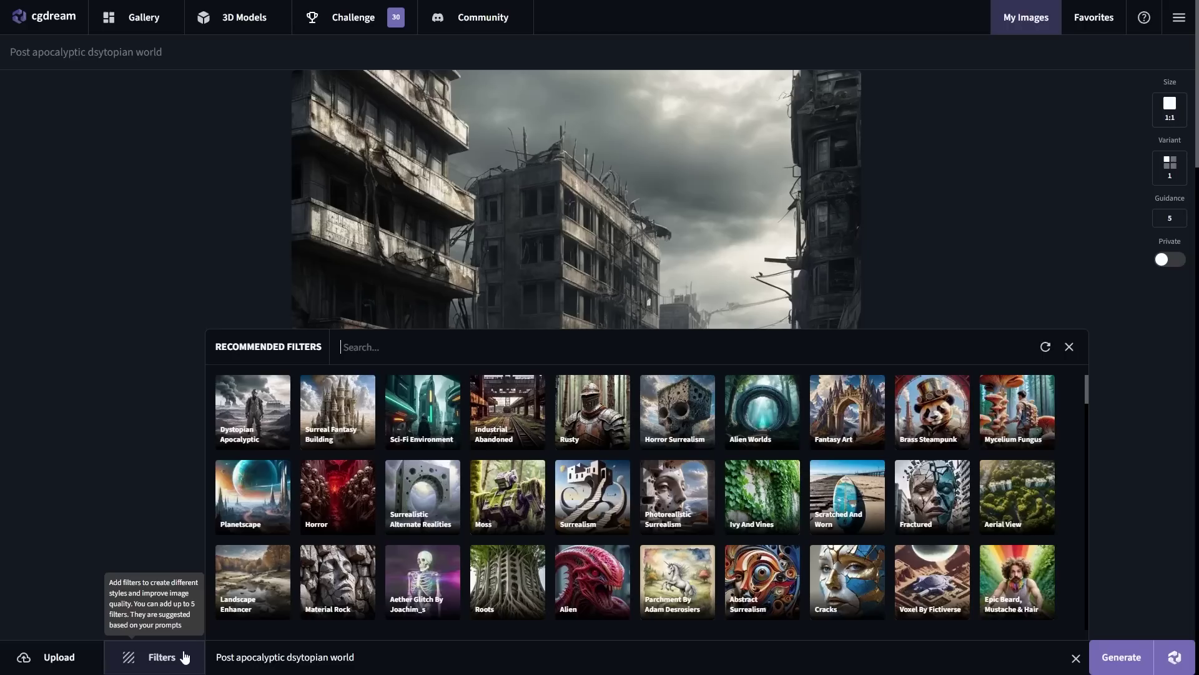
pyautogui.click(423, 422)
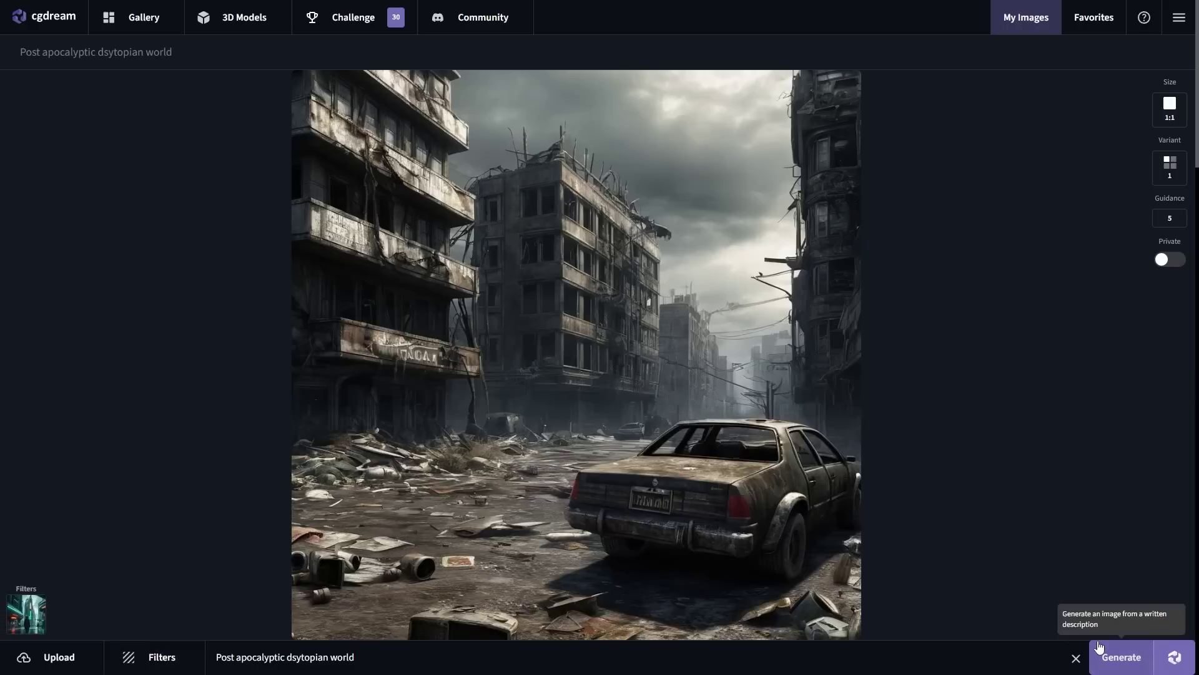
pyautogui.click(1100, 646)
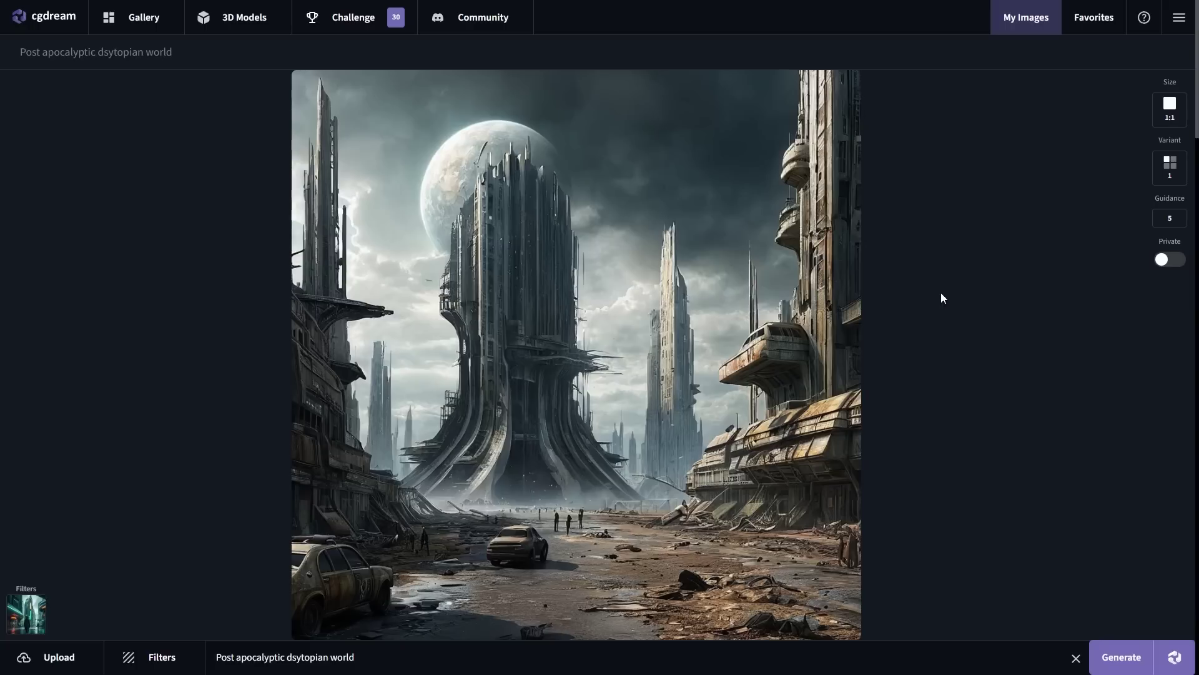
# - Compare the image made with the Sci-Fi Environment filter to the earlier unfiltered one
pyautogui.moveTo(833, 314)
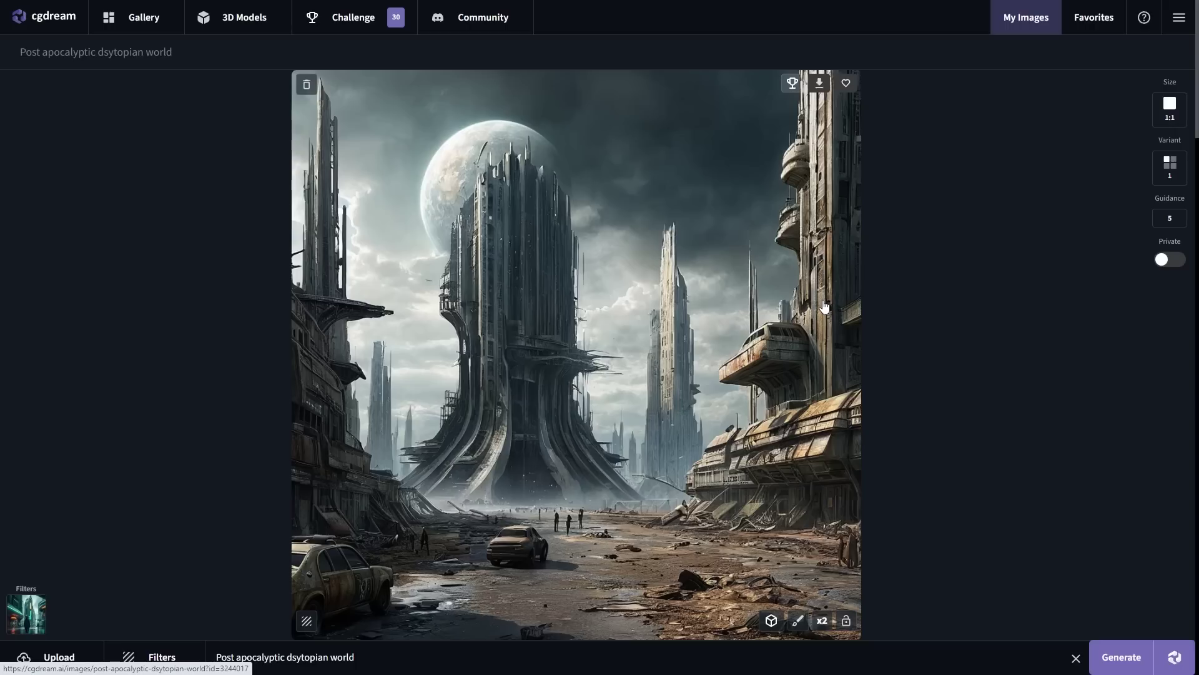
pyautogui.press('F11')
pyautogui.scroll(-8, 707, 266)
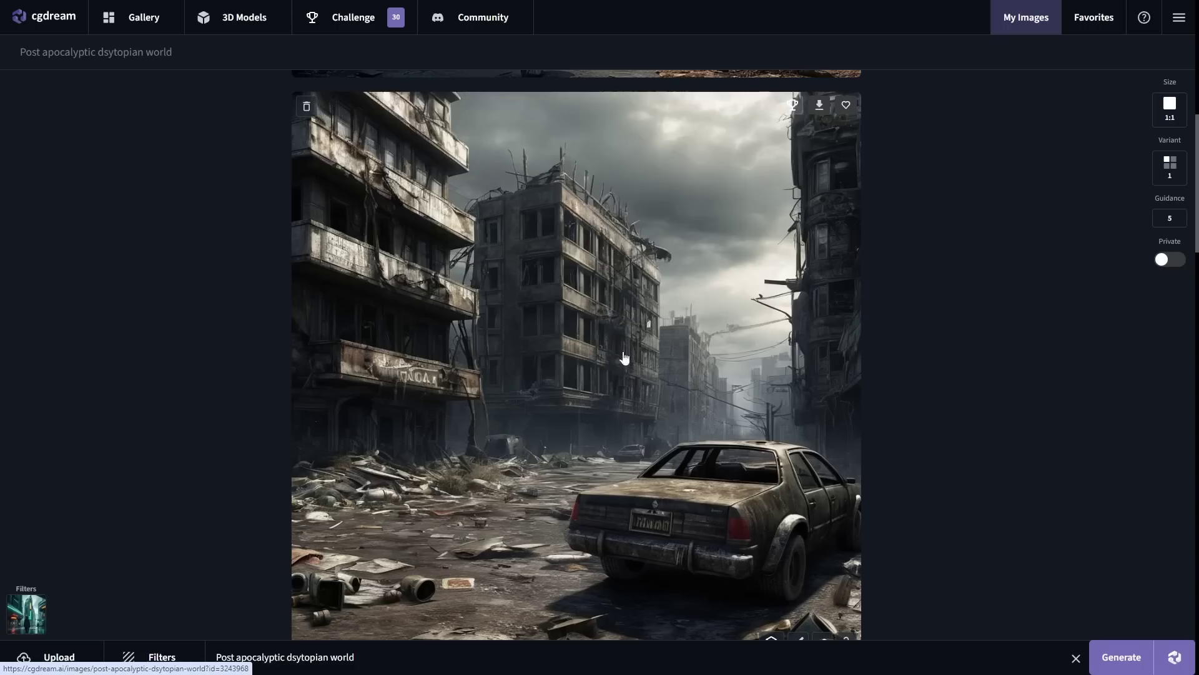
pyautogui.scroll(7, 650, 316)
pyautogui.scroll(2, 653, 314)
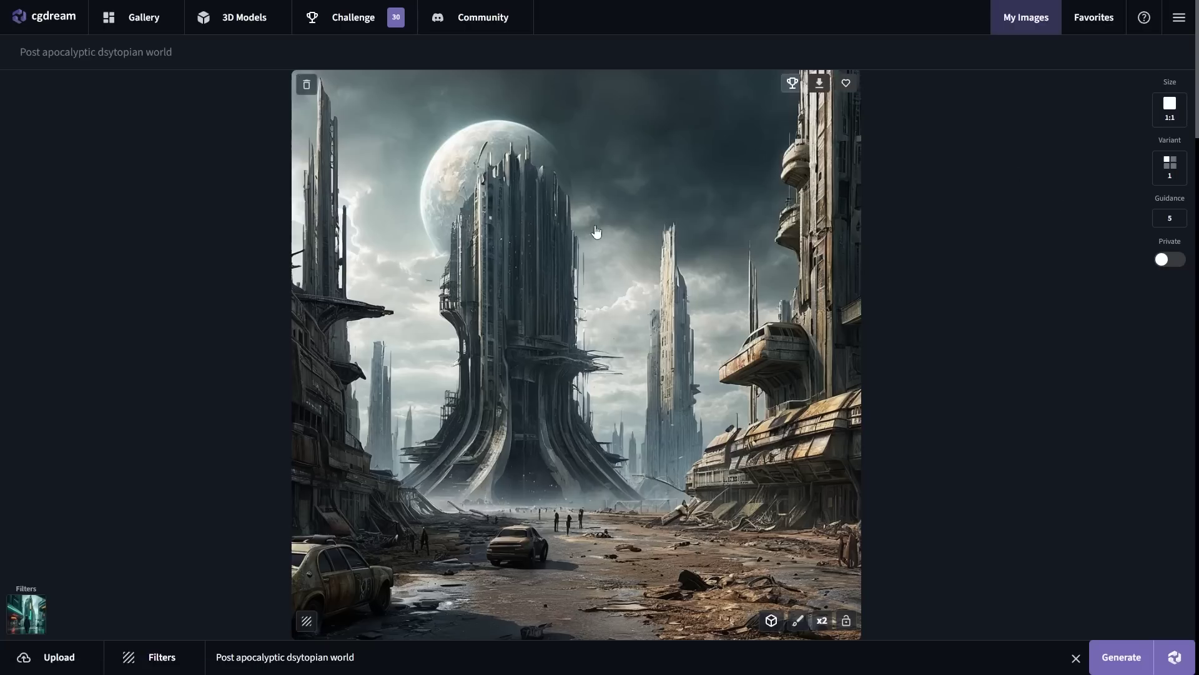
# - Regenerate the image with the Sci-Fi Environment filter's intensity raised close to maximum, and again with the intensity lowered
pyautogui.moveTo(34, 606)
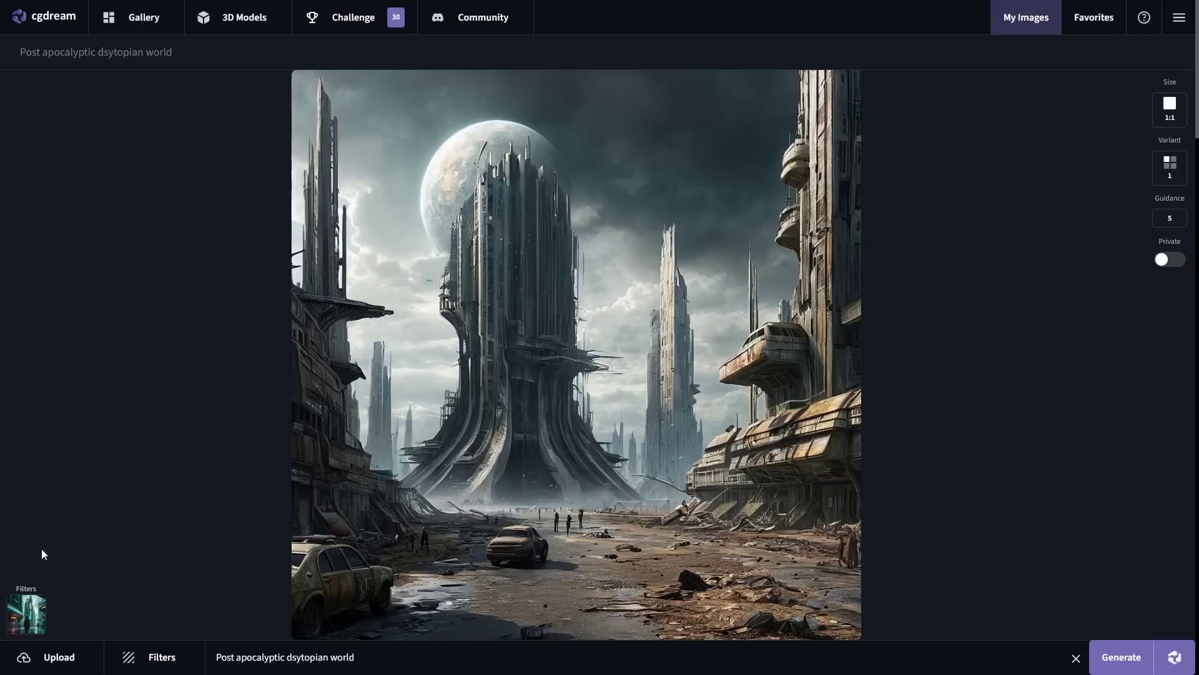
pyautogui.moveTo(276, 608)
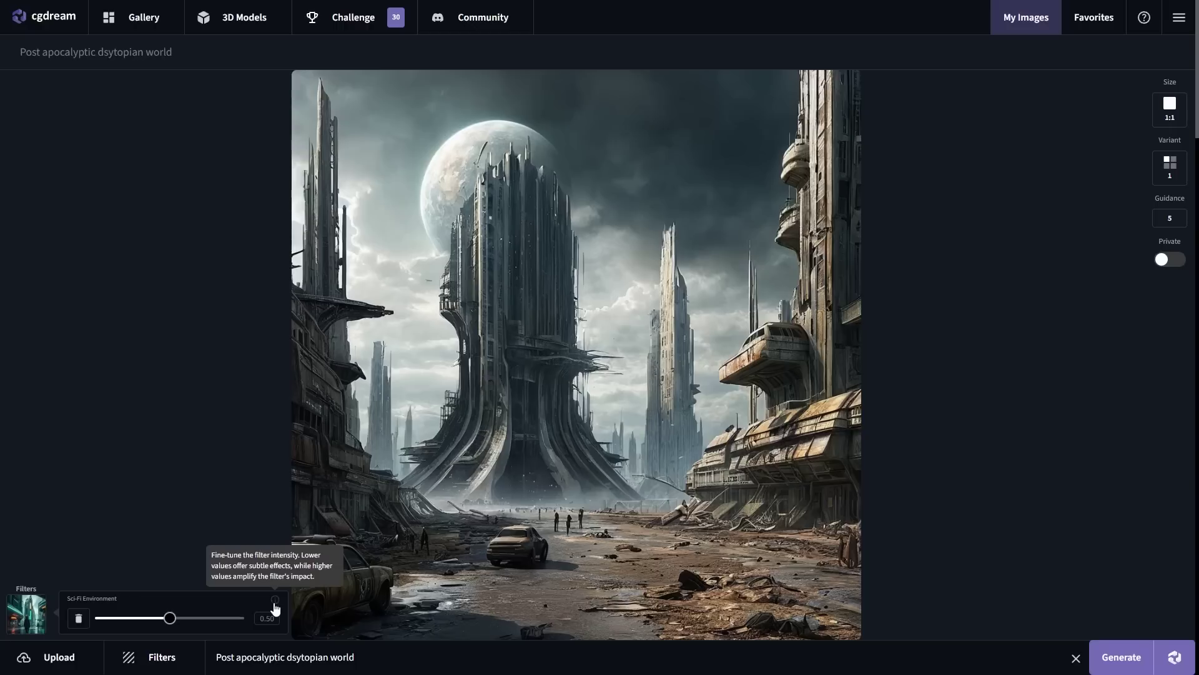
pyautogui.moveTo(169, 618); pyautogui.dragTo(238, 618)
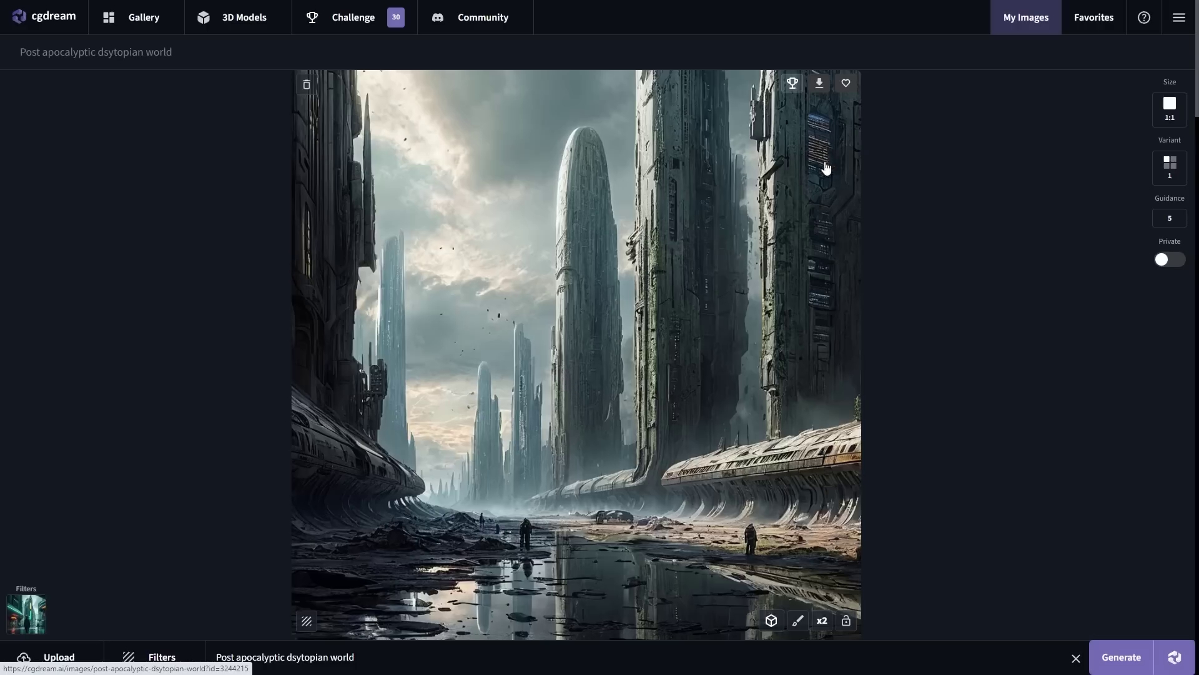
pyautogui.moveTo(141, 621)
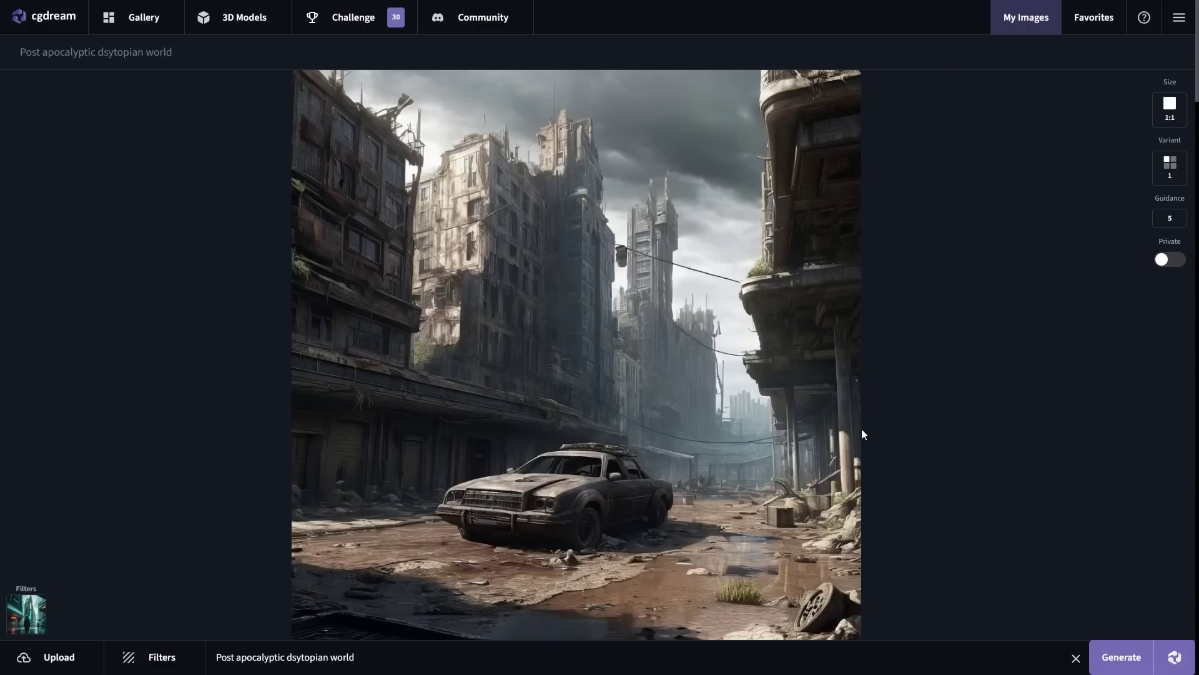
pyautogui.moveTo(697, 308)
# - Set the number of variations to 4 and generate the images from the same prompt
pyautogui.moveTo(1147, 131)
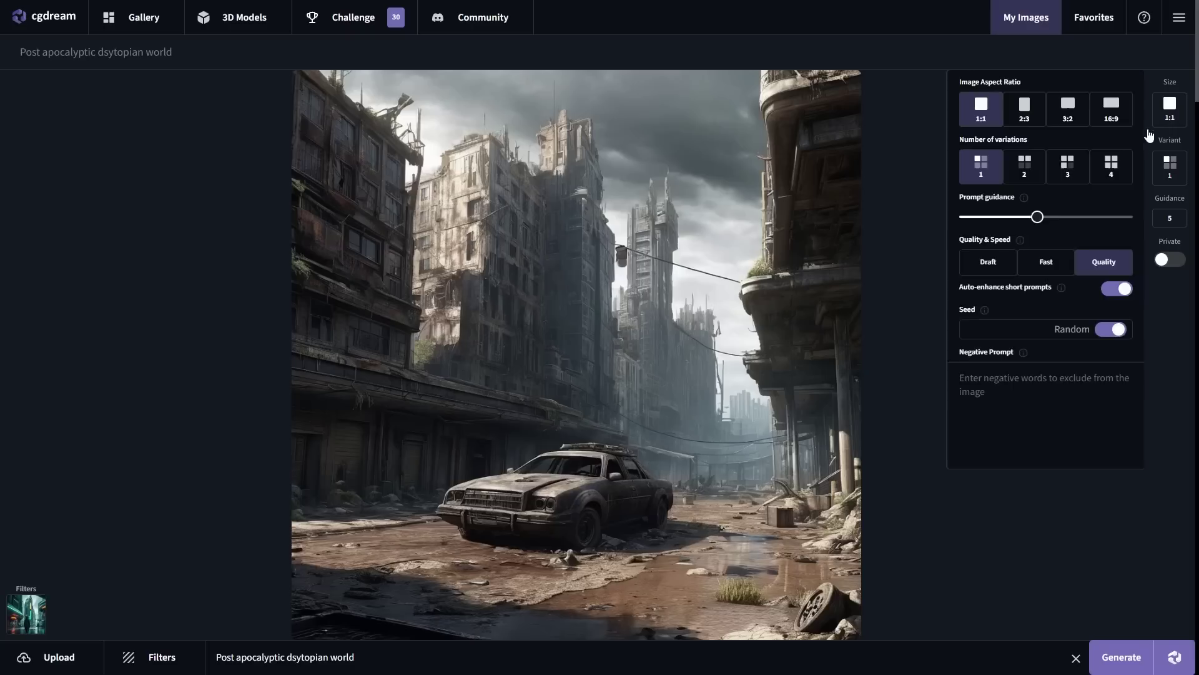
pyautogui.click(1110, 185)
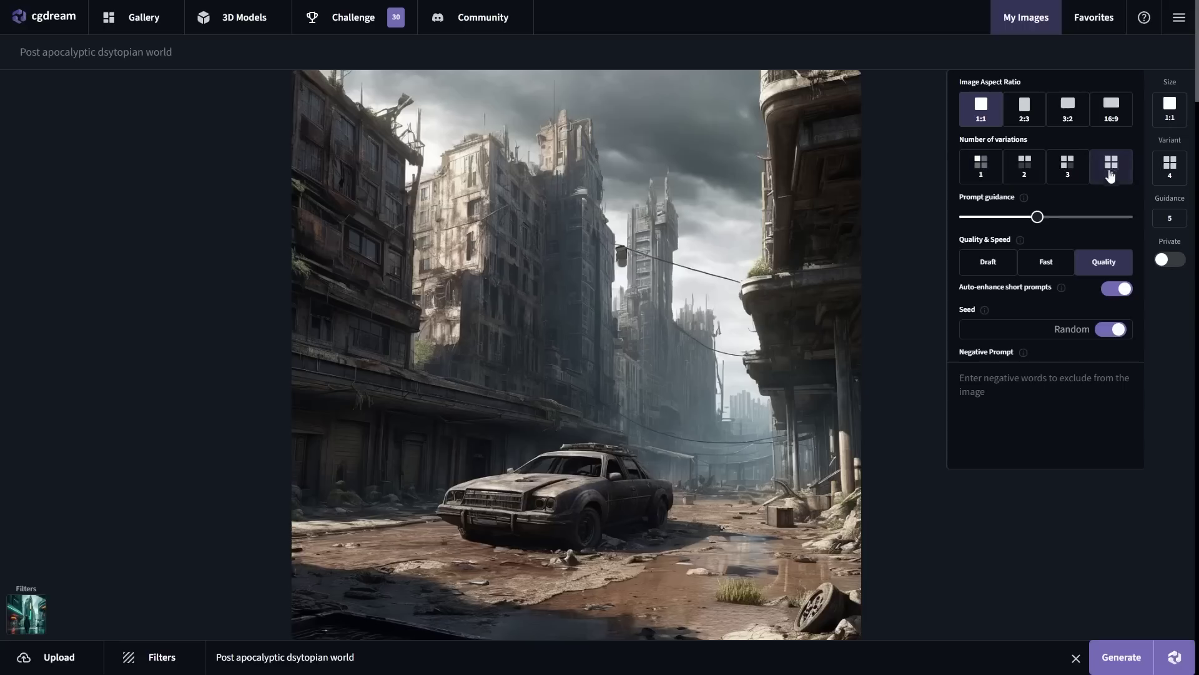
pyautogui.click(1130, 667)
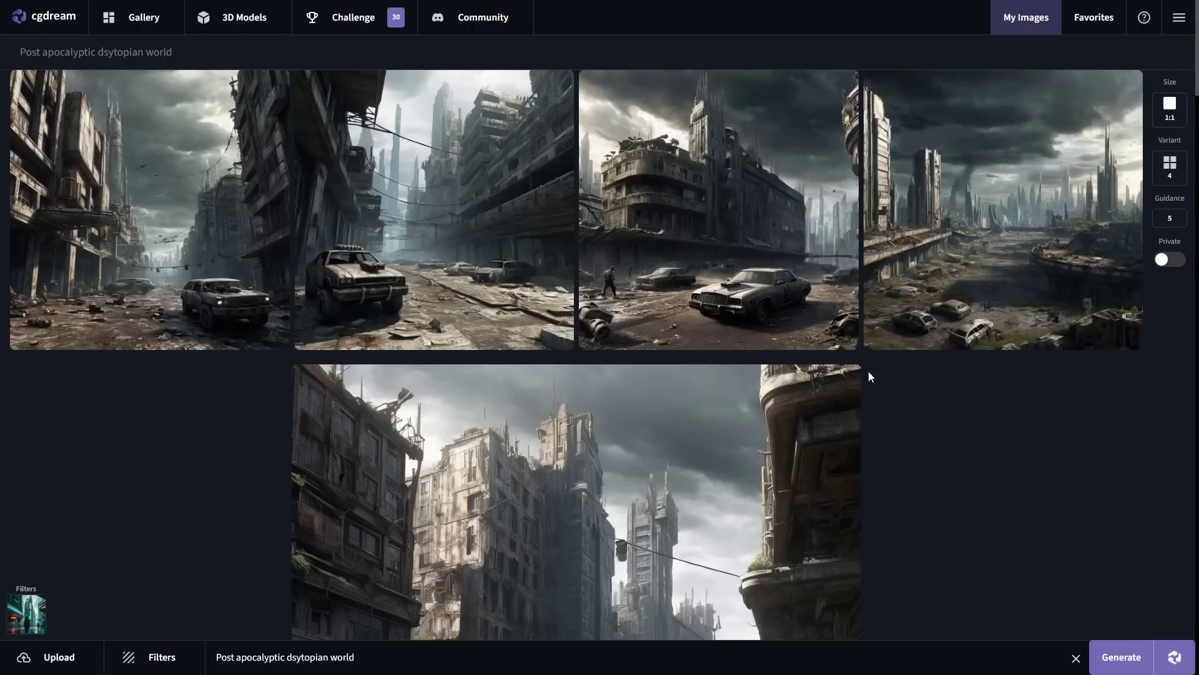
# - View the new variations individually and upscale the one with the rounded ruined building by x2
pyautogui.click(371, 256)
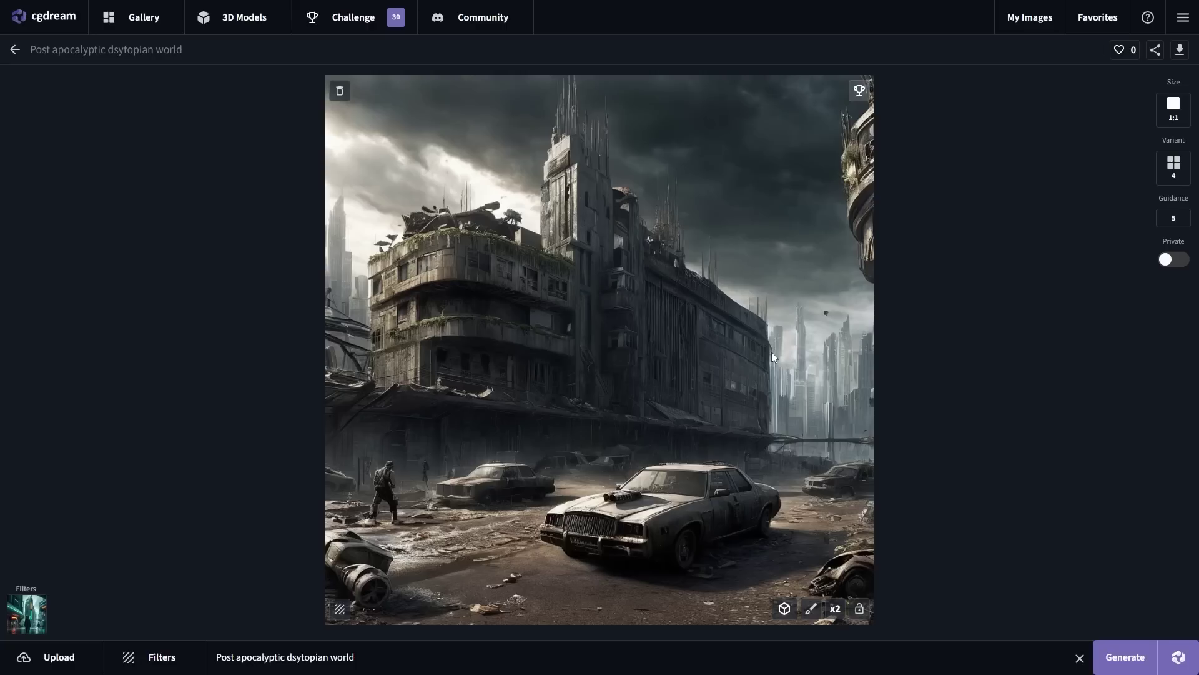
pyautogui.click(836, 610)
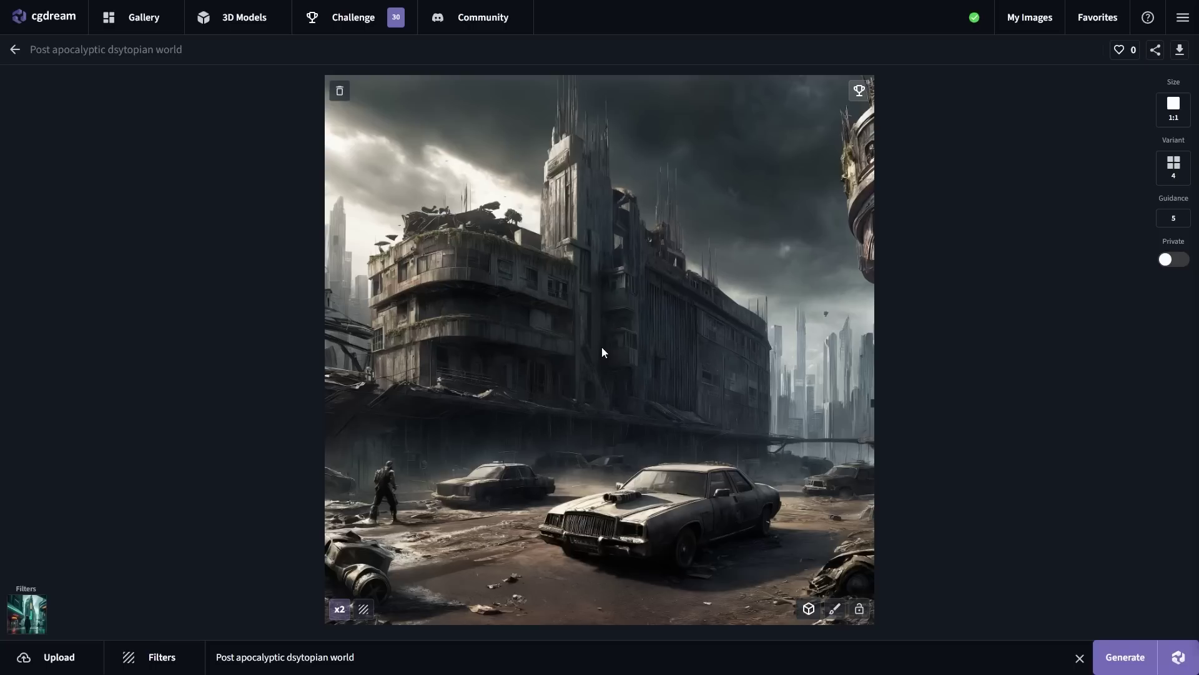
pyautogui.press('Right')
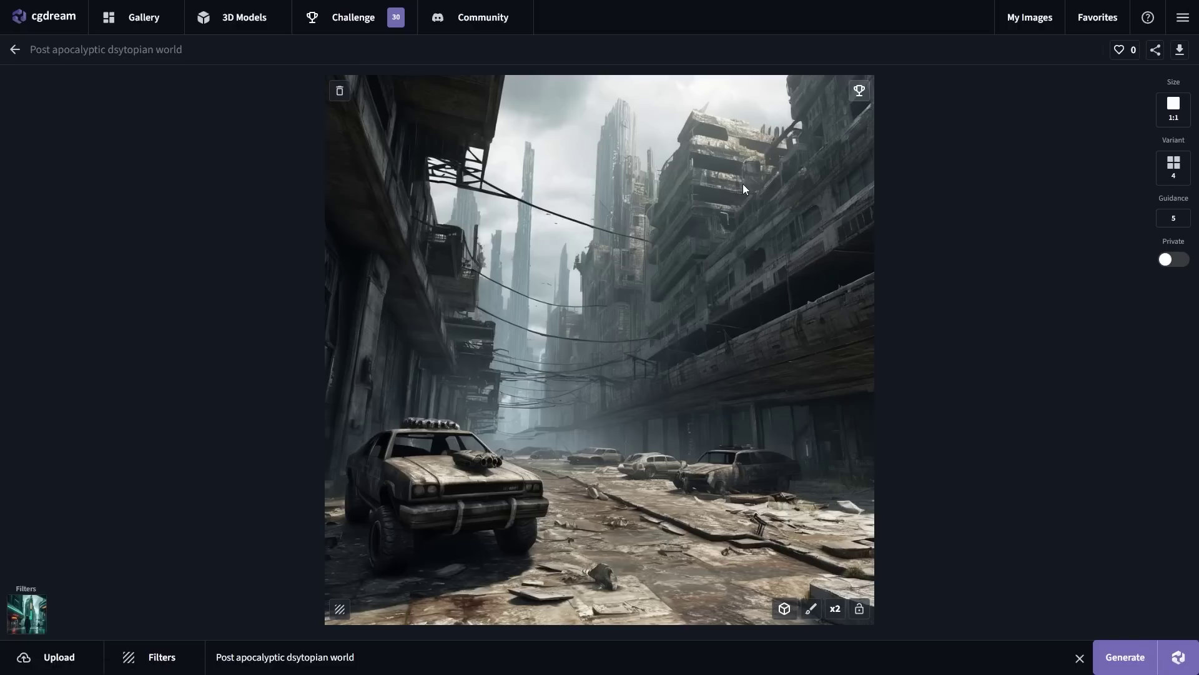
# - Set the image aspect ratio to 16:9 and generate new variations from the same prompt
pyautogui.click(1193, 110)
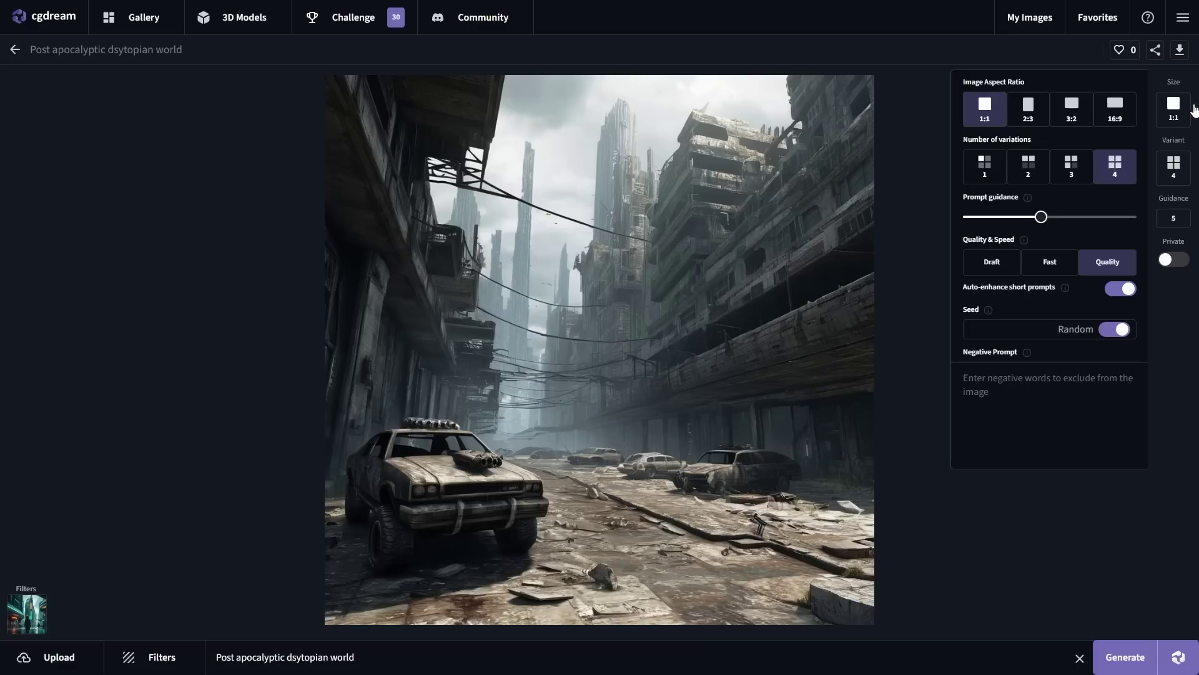
pyautogui.click(1114, 120)
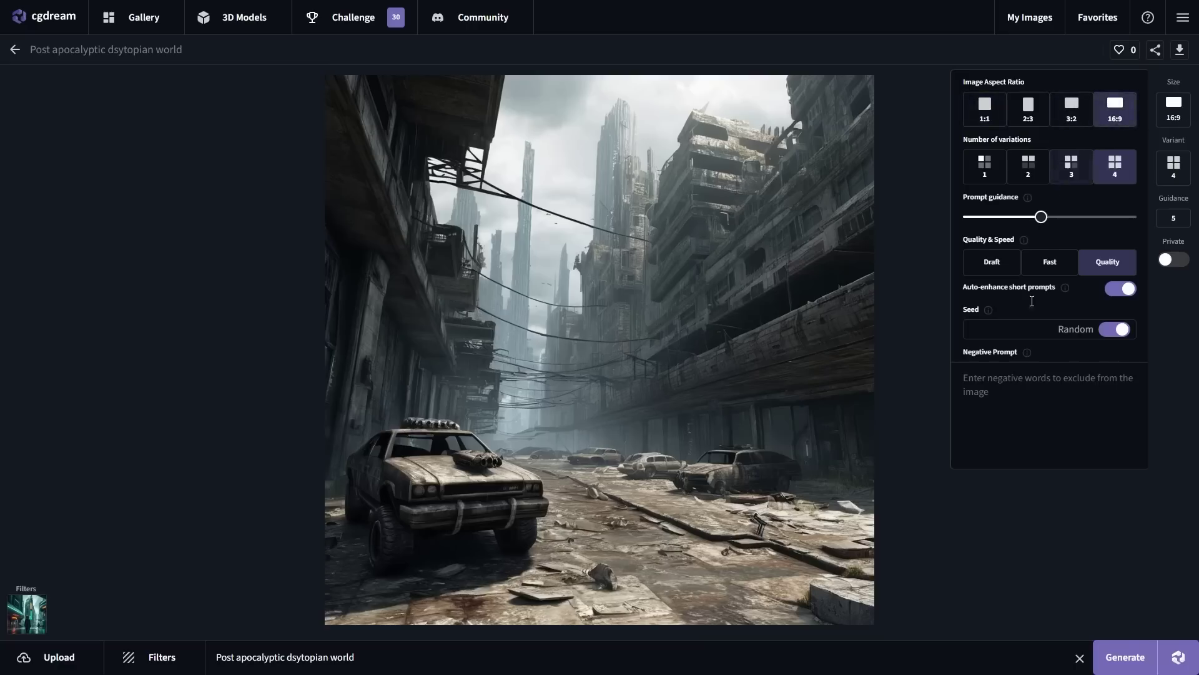
pyautogui.click(1125, 657)
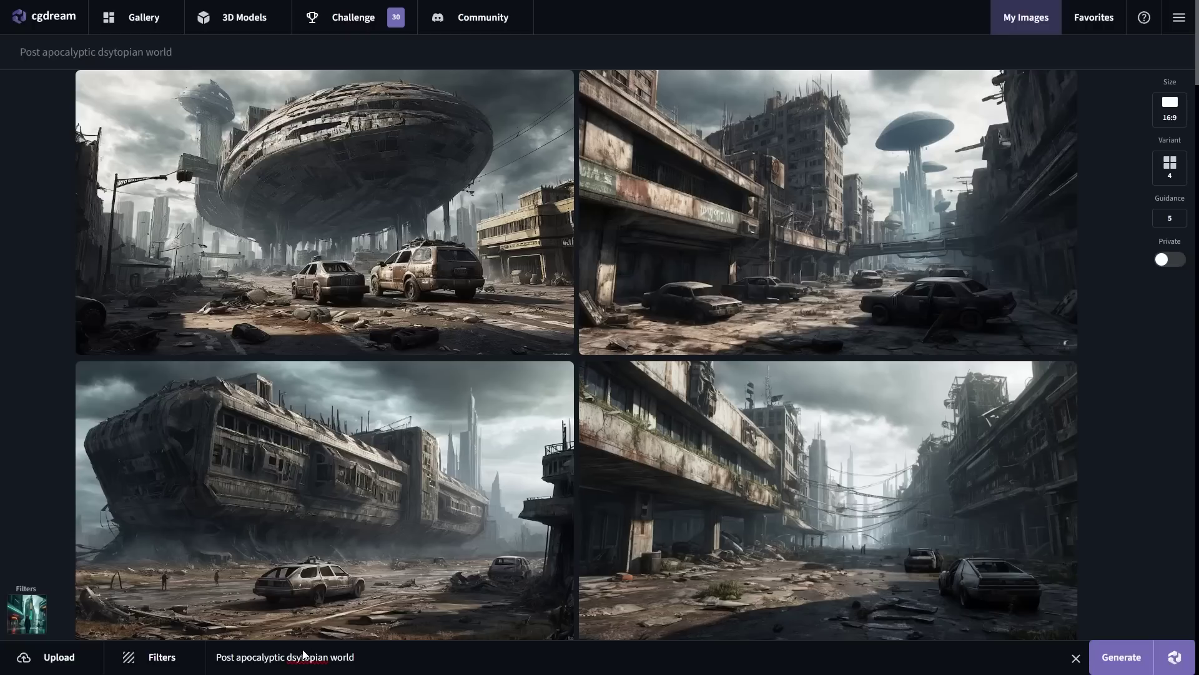
# - Generate images with DreamUp enriching the short prompt, and look over the expanded prompt text
pyautogui.moveTo(1168, 655)
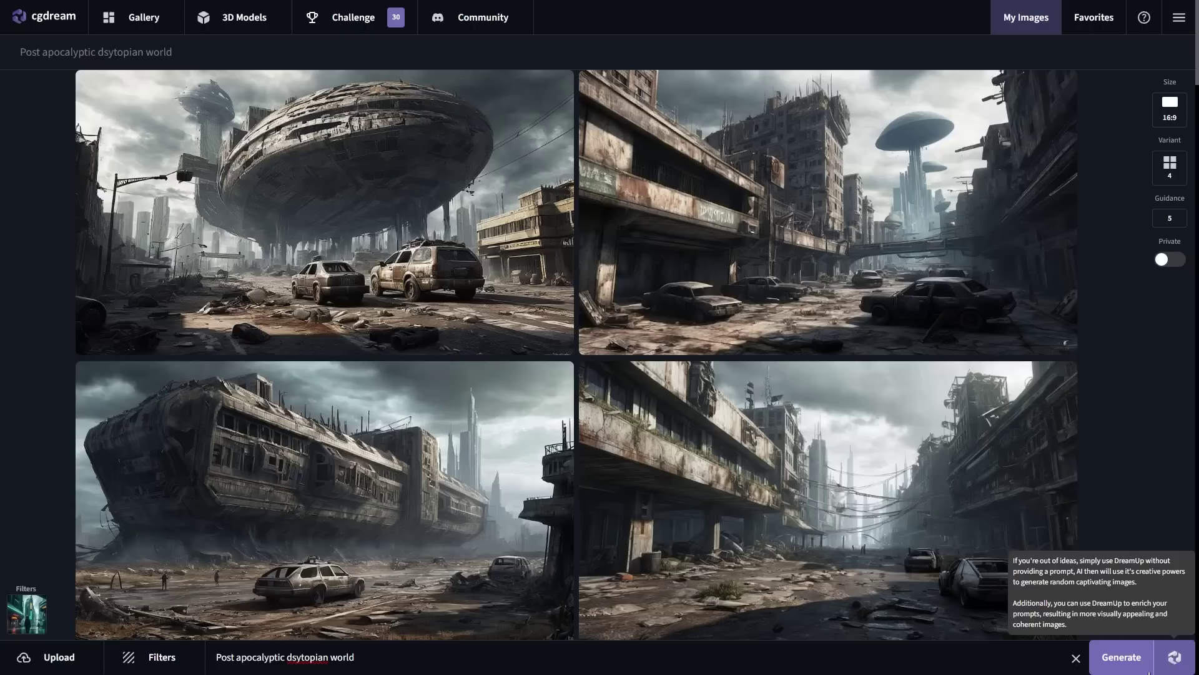
pyautogui.click(1175, 657)
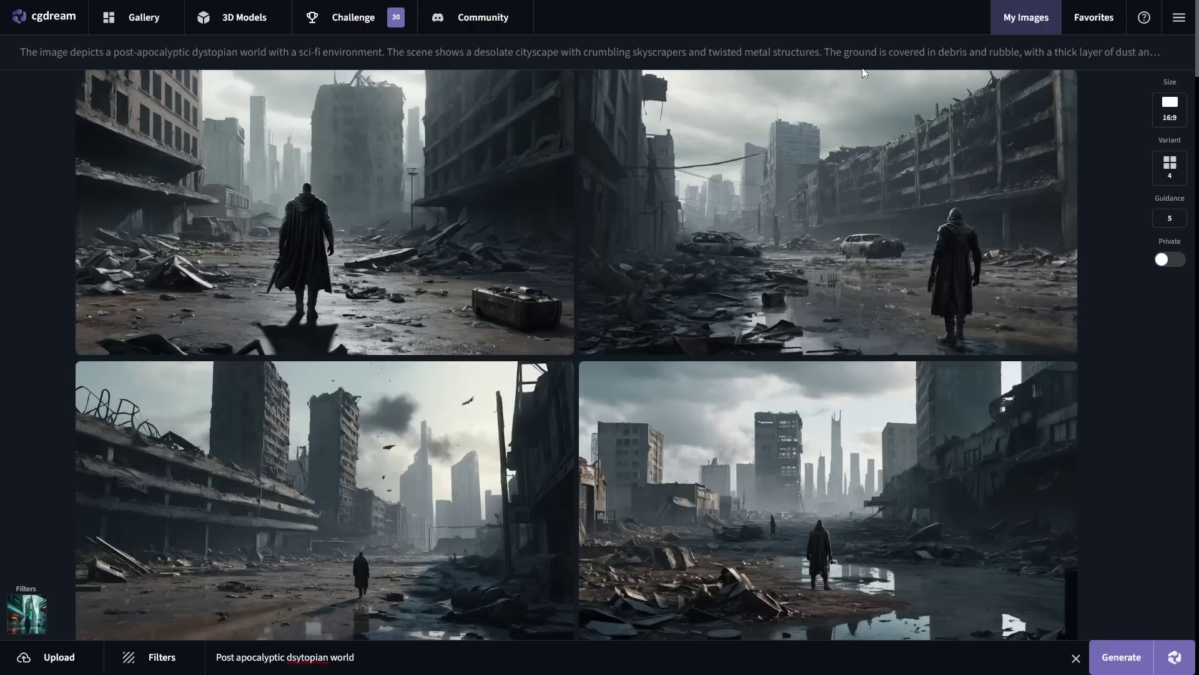
pyautogui.moveTo(856, 93)
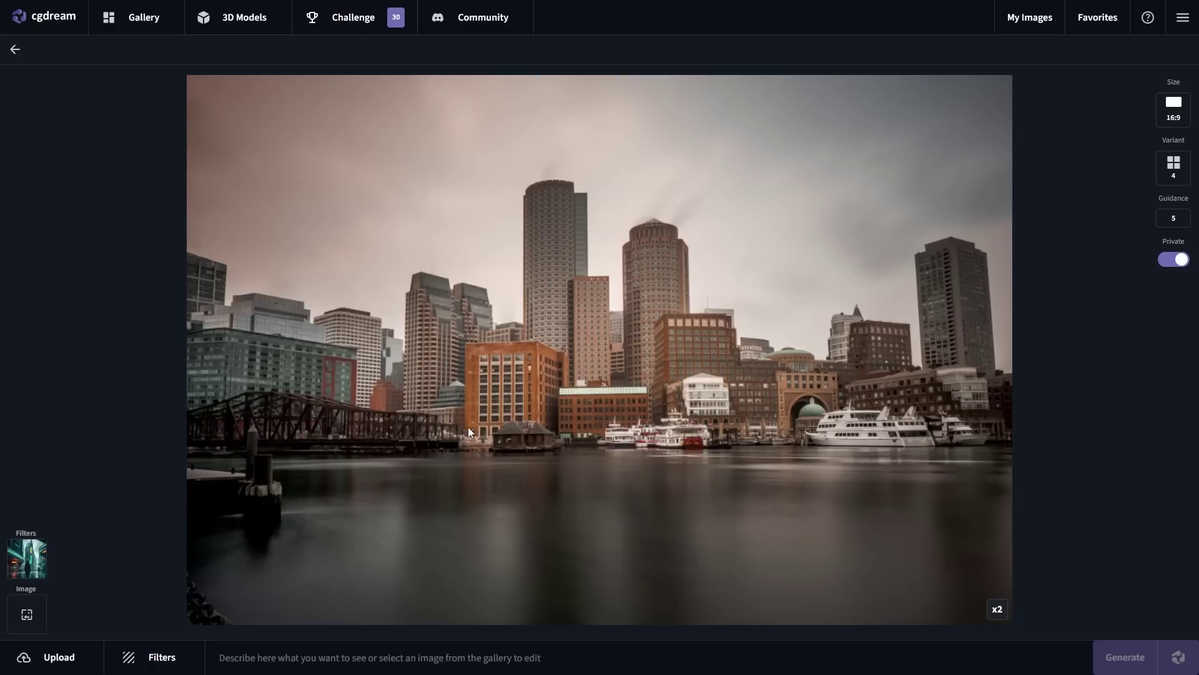
# - Enter the prompt "Post apocalyptic dystopia world" for the uploaded city skyline photo and generate from it
pyautogui.write('Post apocalyptic dystopia world')
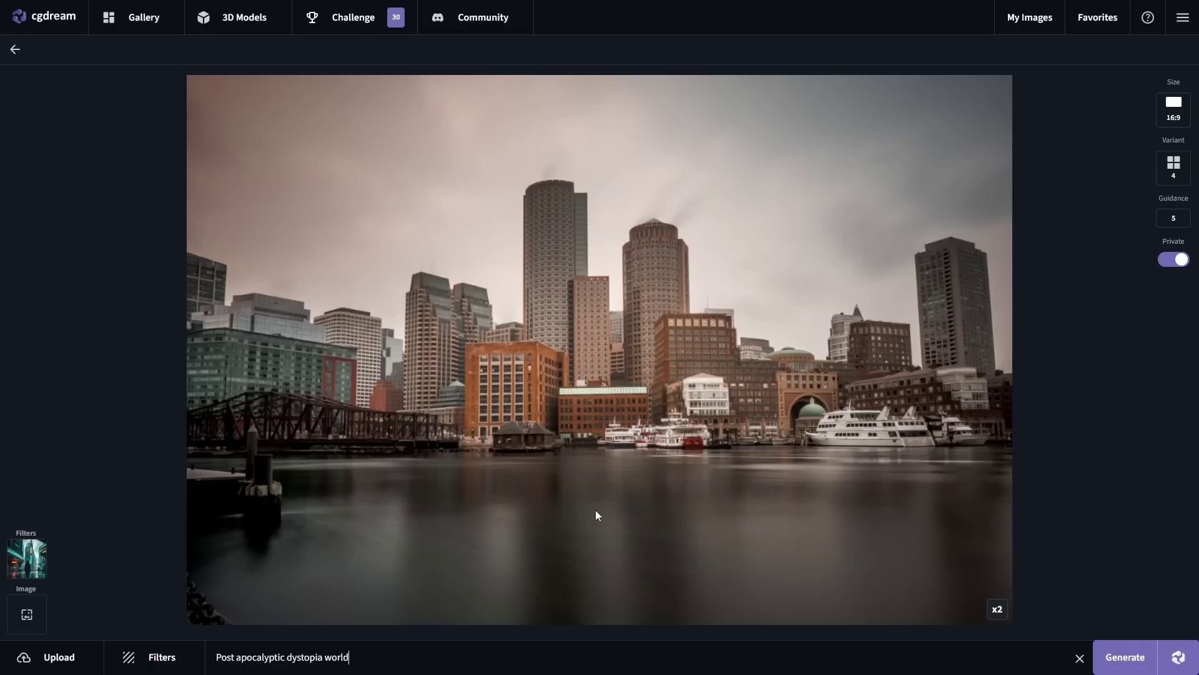
pyautogui.click(1125, 656)
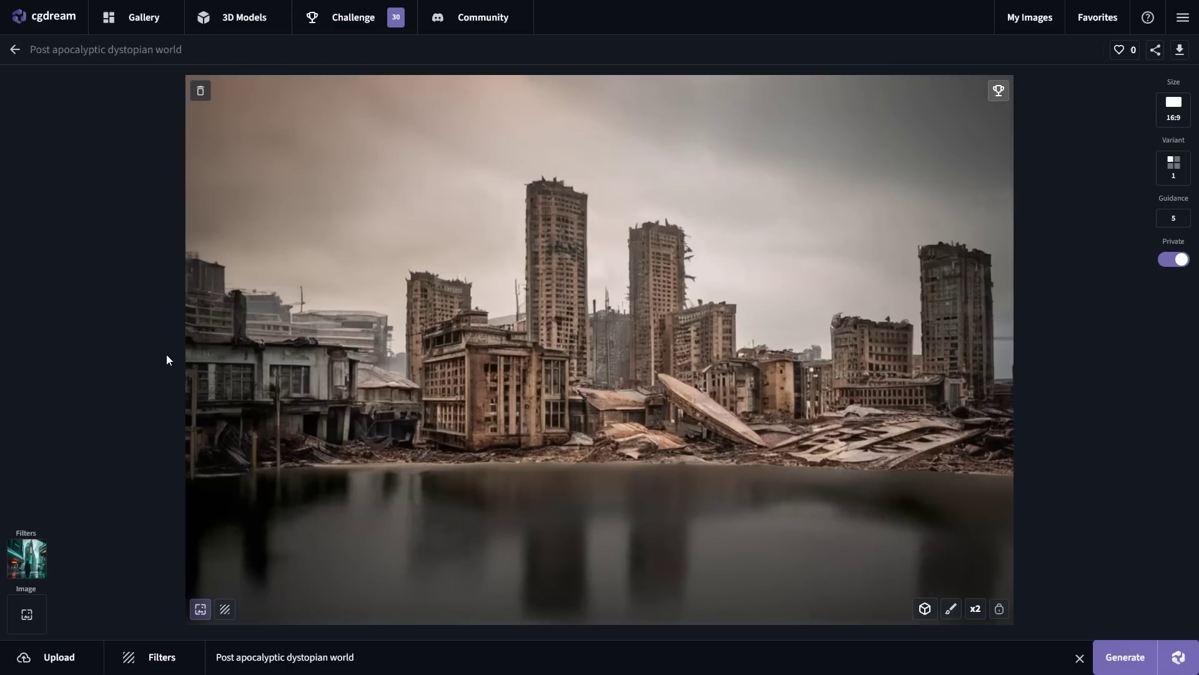
# - Raise the source image's Resemblance close to maximum and regenerate the ruined skyline
pyautogui.moveTo(28, 620)
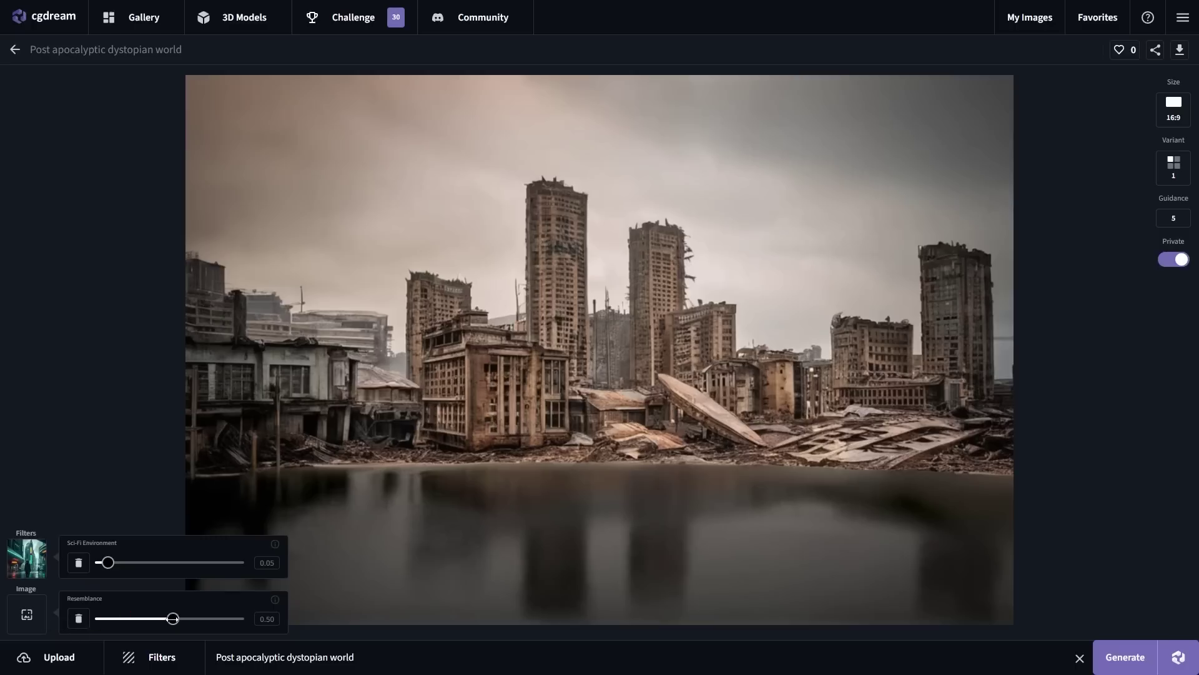
pyautogui.moveTo(173, 619); pyautogui.dragTo(223, 618)
pyautogui.moveTo(224, 618)
pyautogui.mouseDown()
pyautogui.moveTo(114, 618)
pyautogui.moveTo(235, 616)
pyautogui.mouseUp()
pyautogui.click(1125, 656)
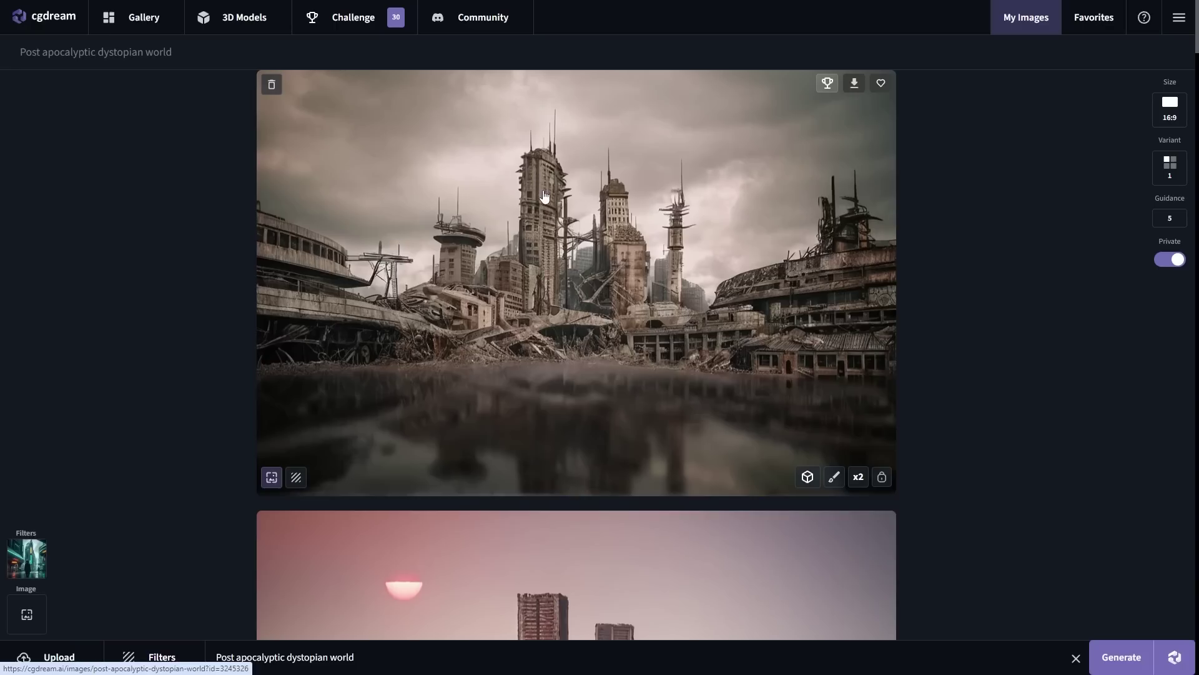
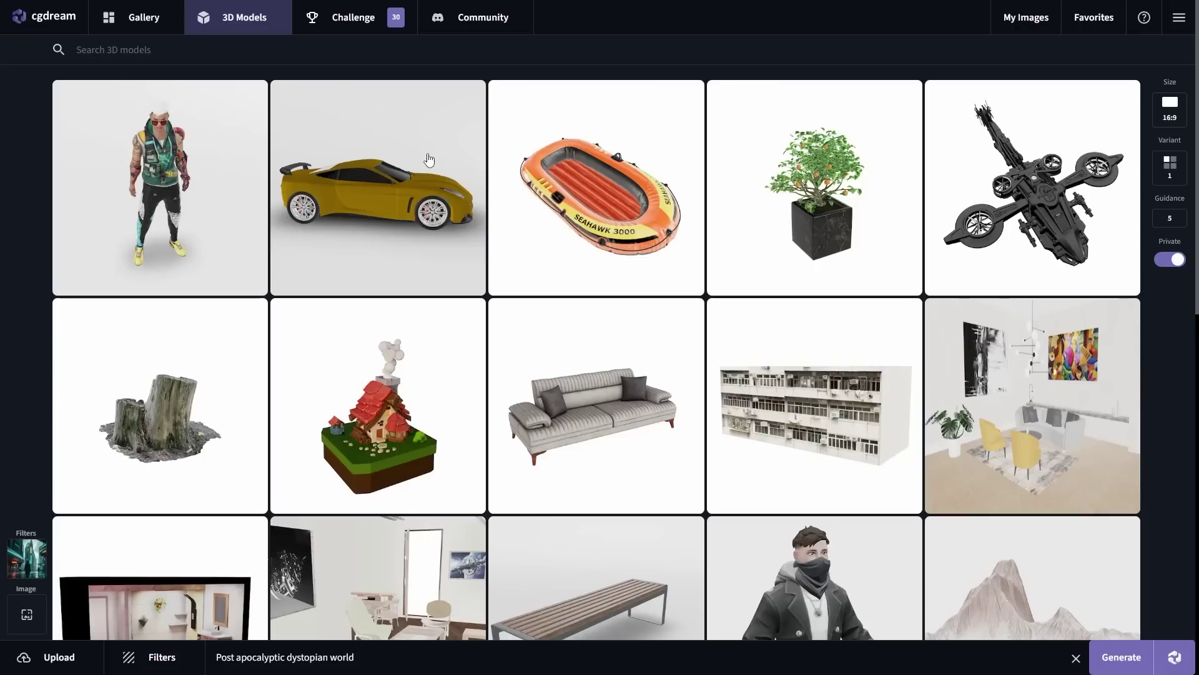
# - Browse the 3D model library and open the Misc City Apartment Buildings and Shops model
pyautogui.scroll(-2, 762, 272)
pyautogui.scroll(-3, 518, 262)
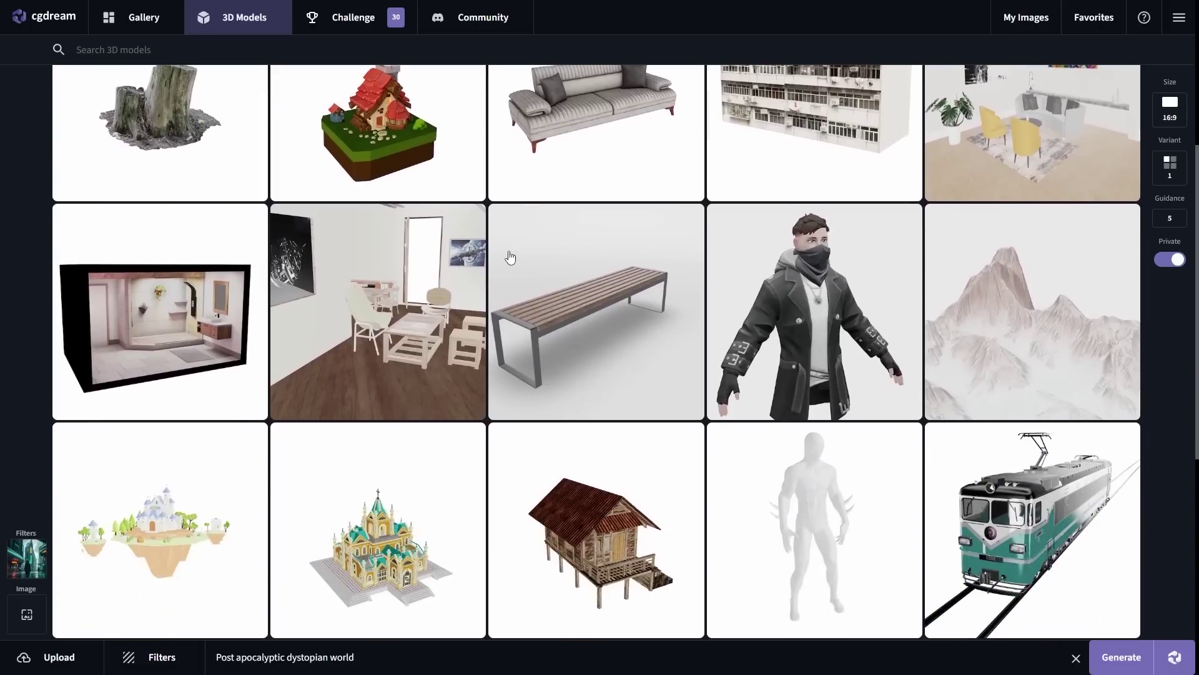
pyautogui.scroll(-10, 506, 257)
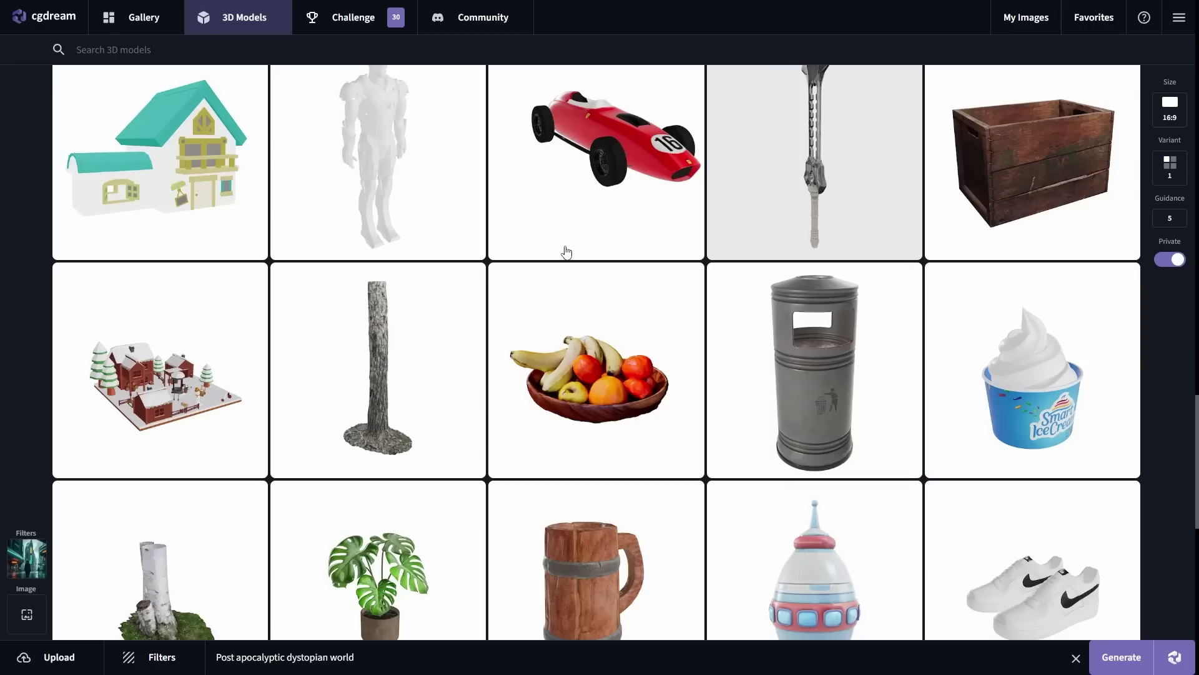
pyautogui.scroll(15, 566, 252)
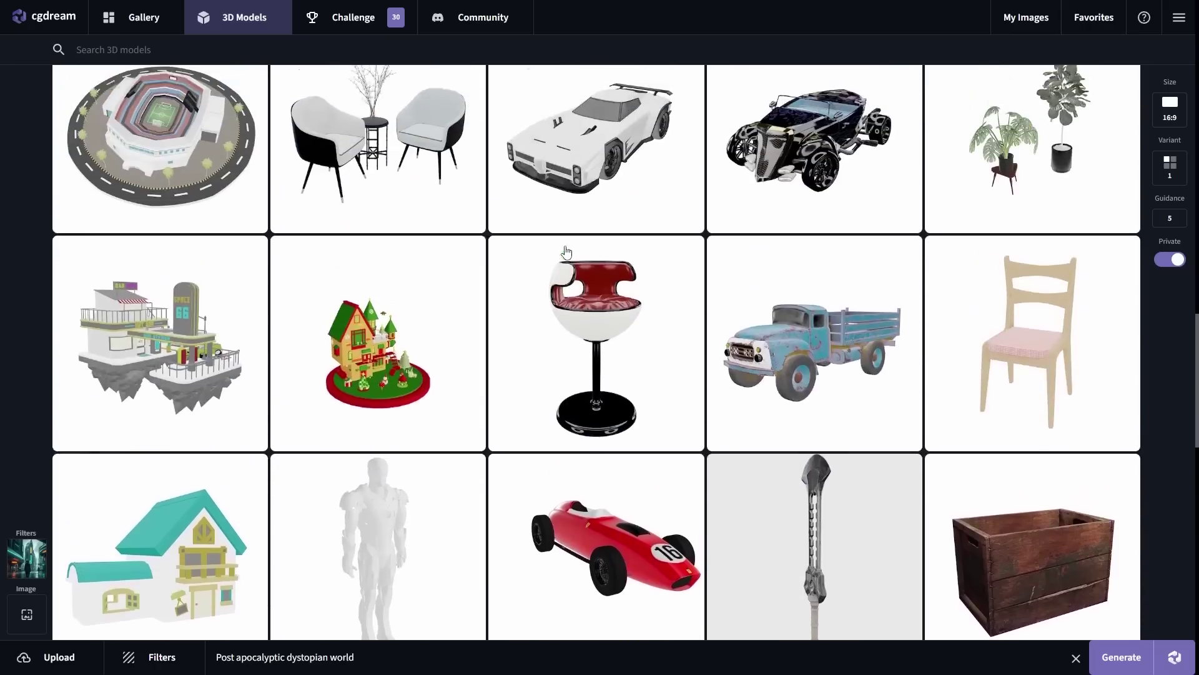
pyautogui.scroll(5, 566, 252)
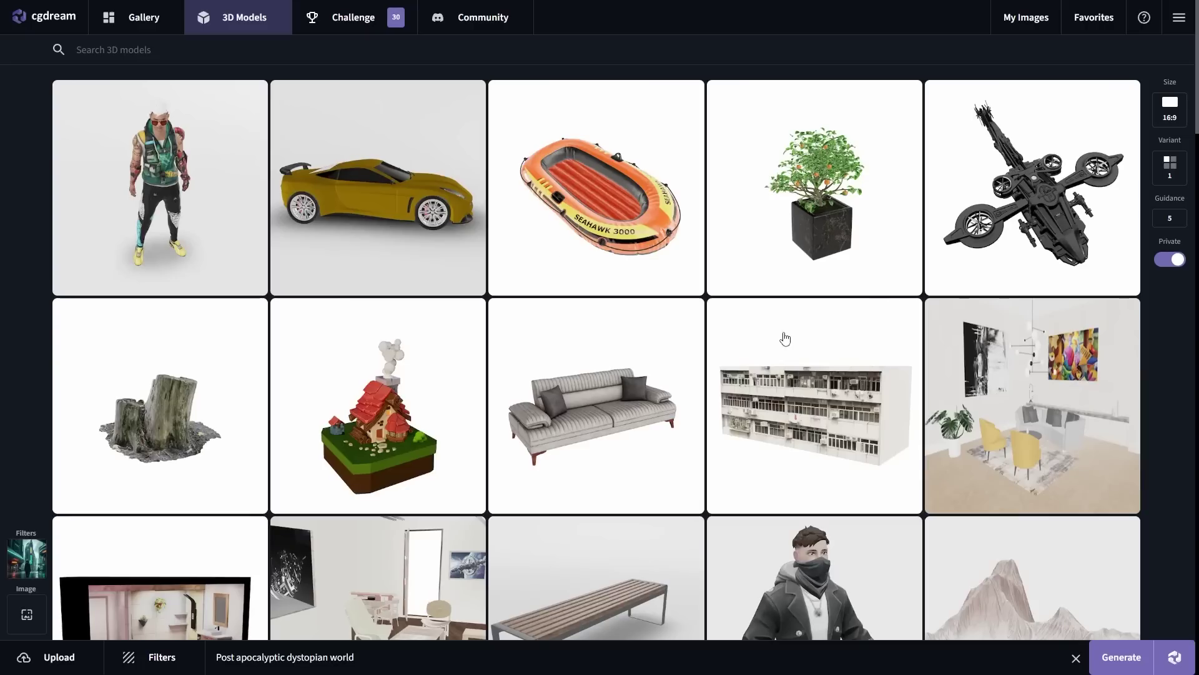
pyautogui.click(725, 332)
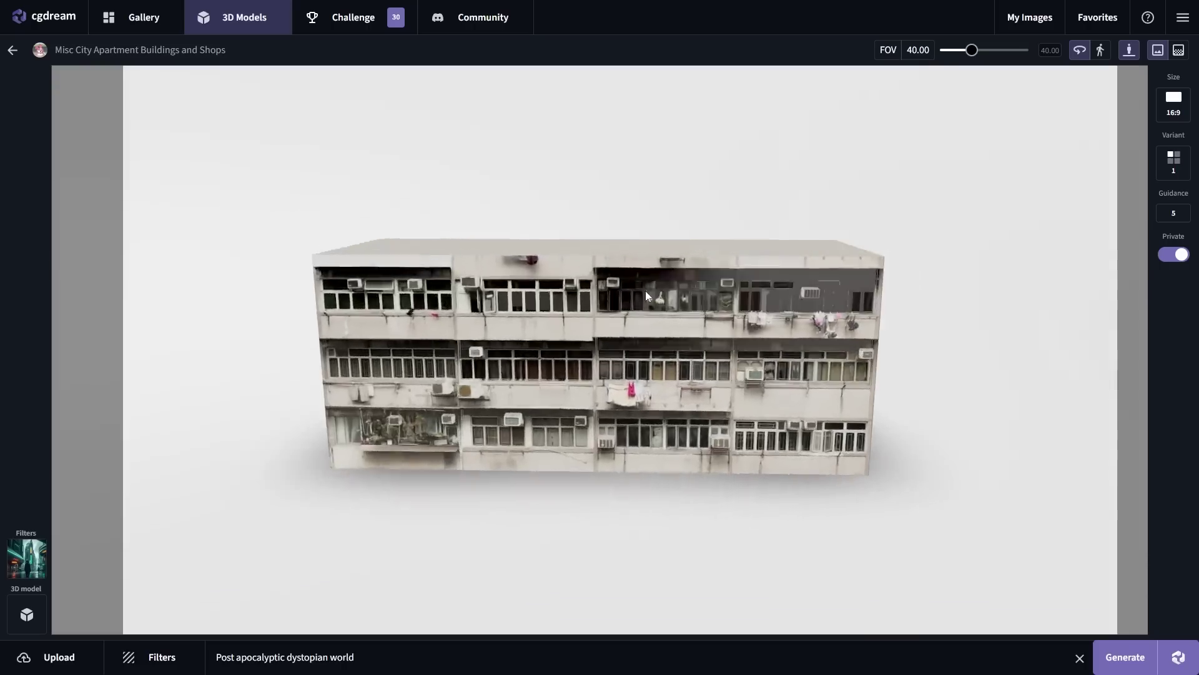
# - Rotate the apartment building model to a raised corner view and generate images from it with the same prompt
pyautogui.moveTo(646, 290); pyautogui.dragTo(704, 306)
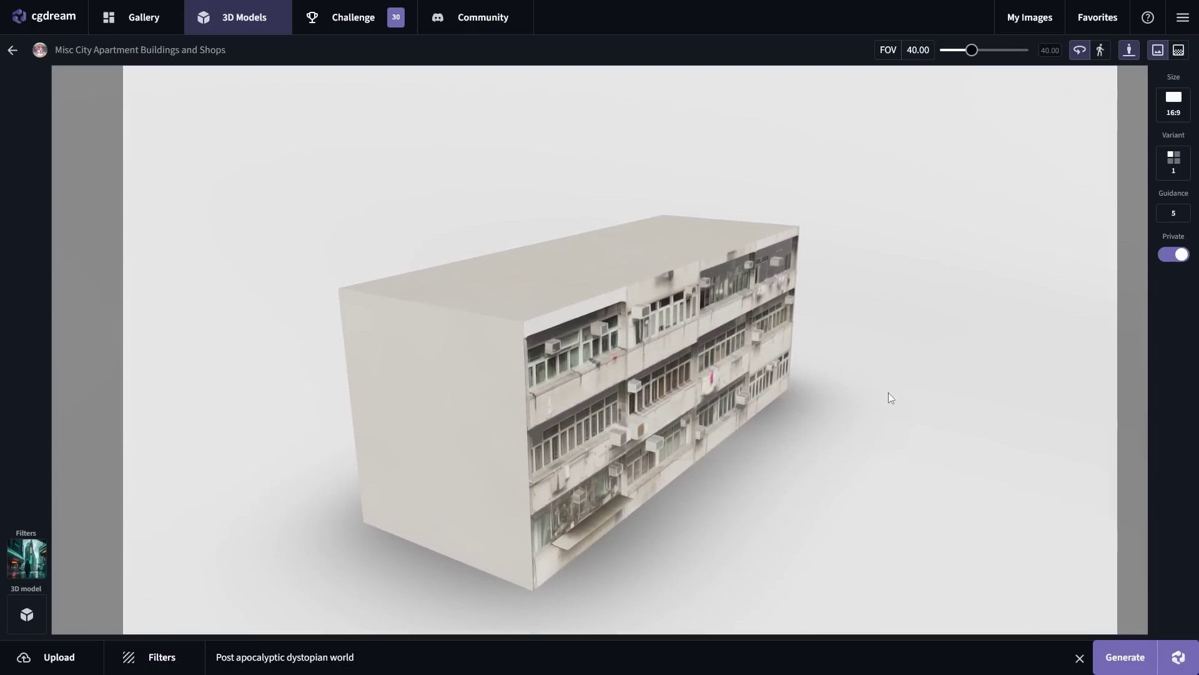
pyautogui.click(1125, 657)
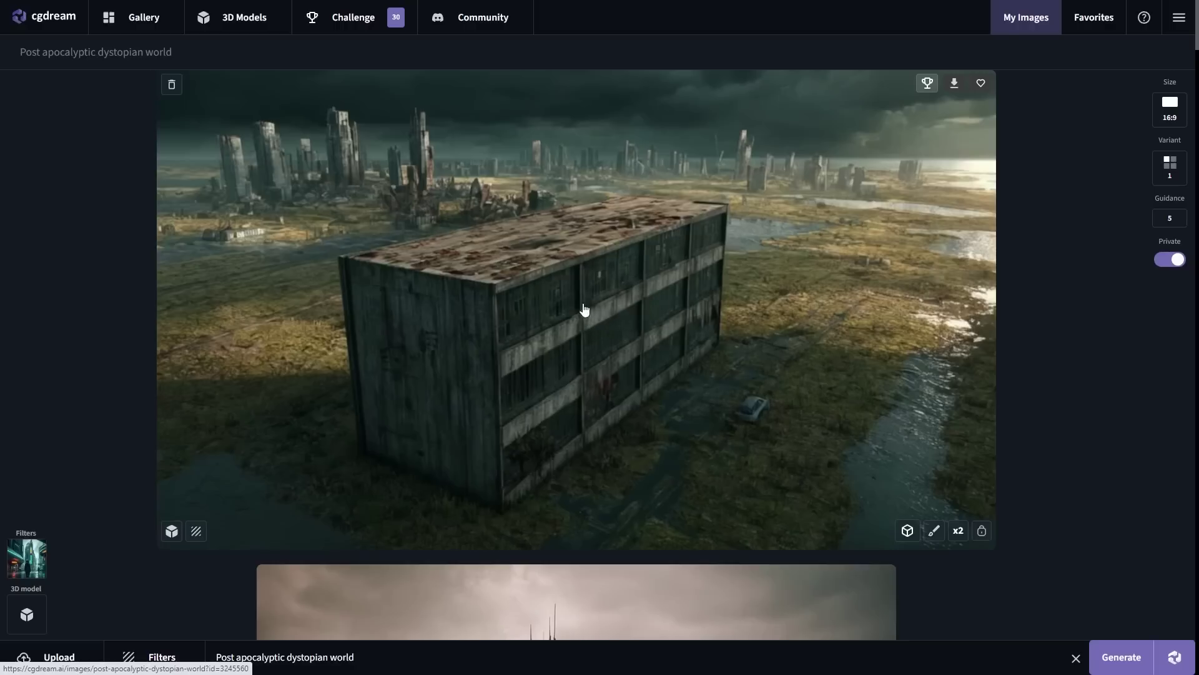
pyautogui.moveTo(162, 618)
pyautogui.moveTo(9, 570)
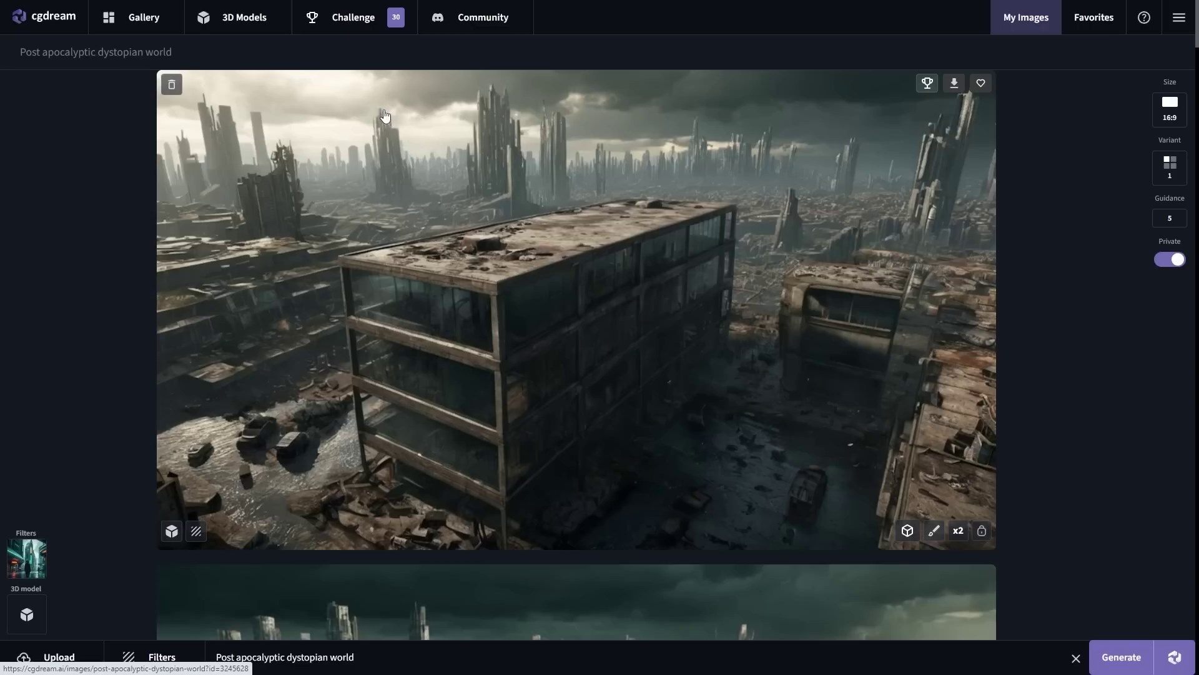
# - Switch to the CGDream Discord server and look through the earlier messages in the general-chat channel
pyautogui.press('F11')
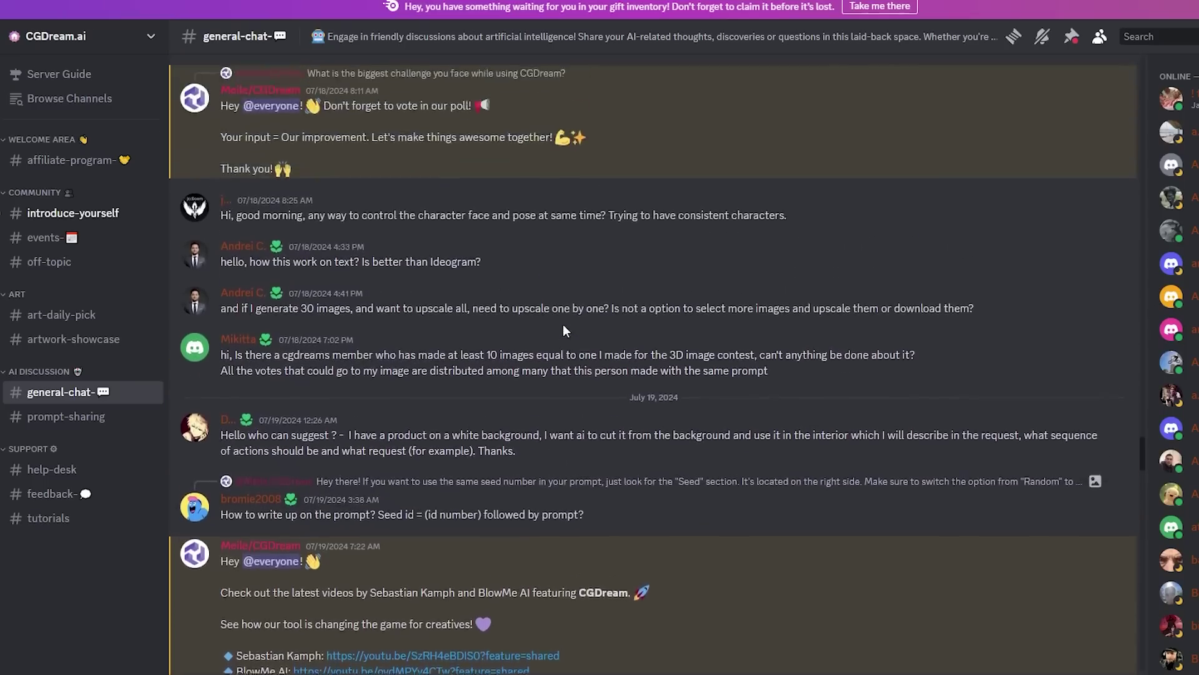
pyautogui.scroll(3, 563, 325)
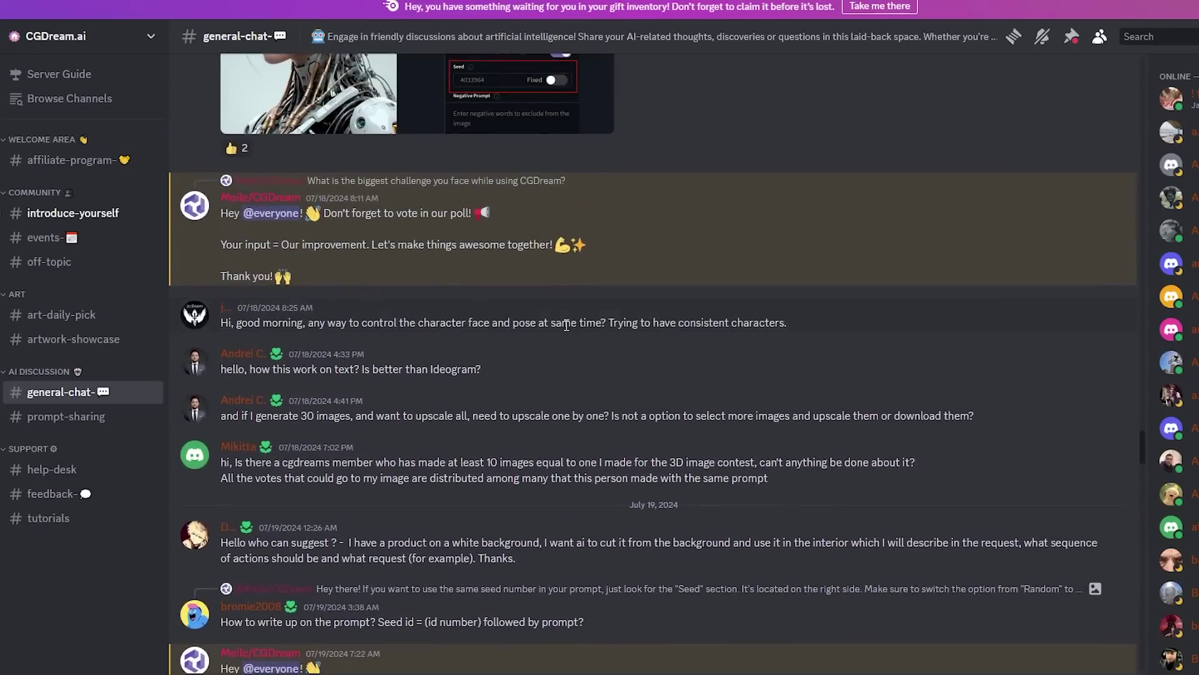
pyautogui.scroll(5, 561, 328)
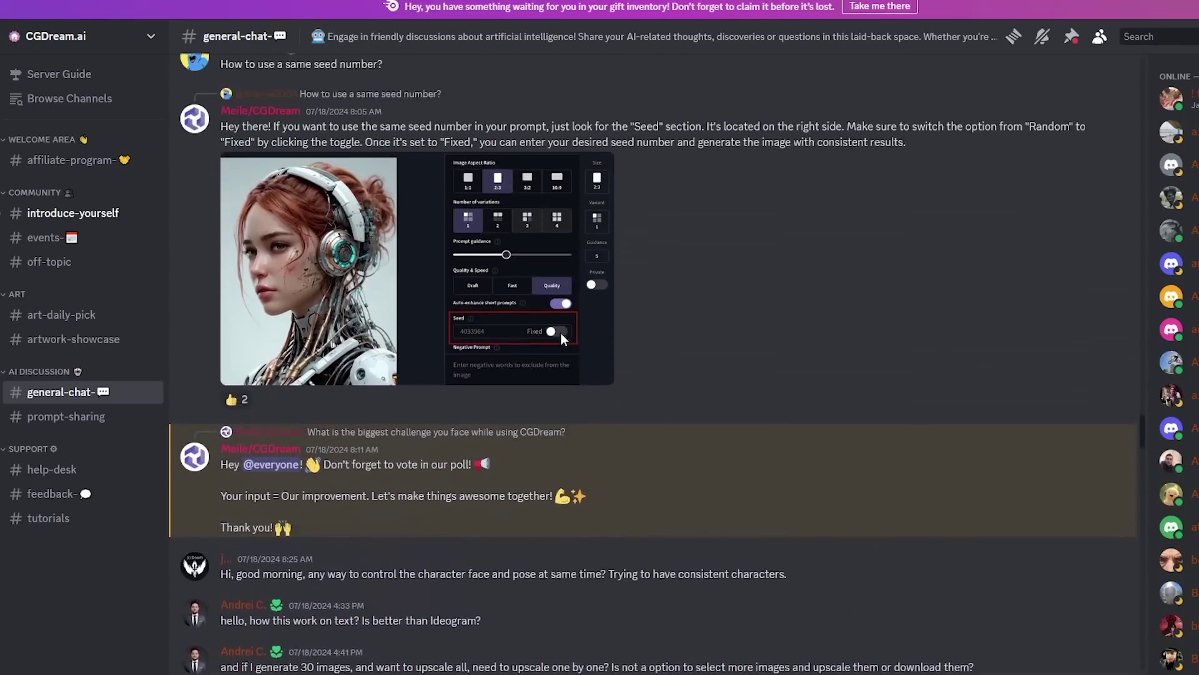
pyautogui.scroll(2, 656, 281)
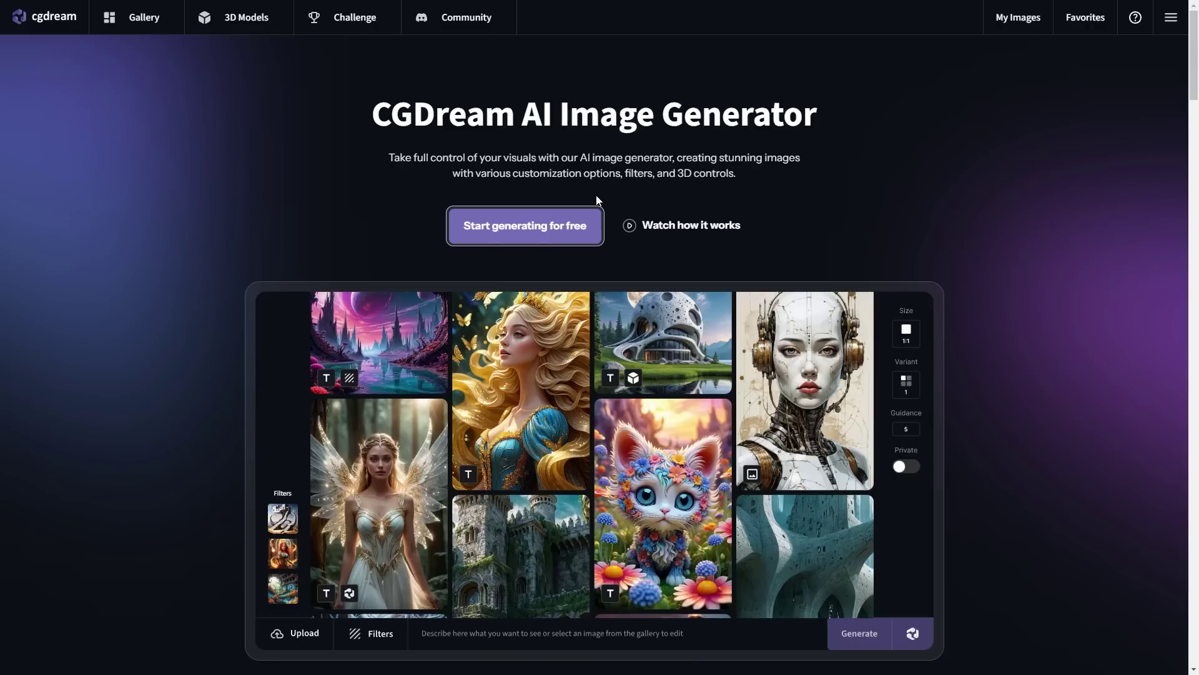
# - Look through the CGDream home page's feature sections, from Key AI Features to Showcase Your Art
pyautogui.scroll(-6, 600, 250)
pyautogui.scroll(-15, 605, 216)
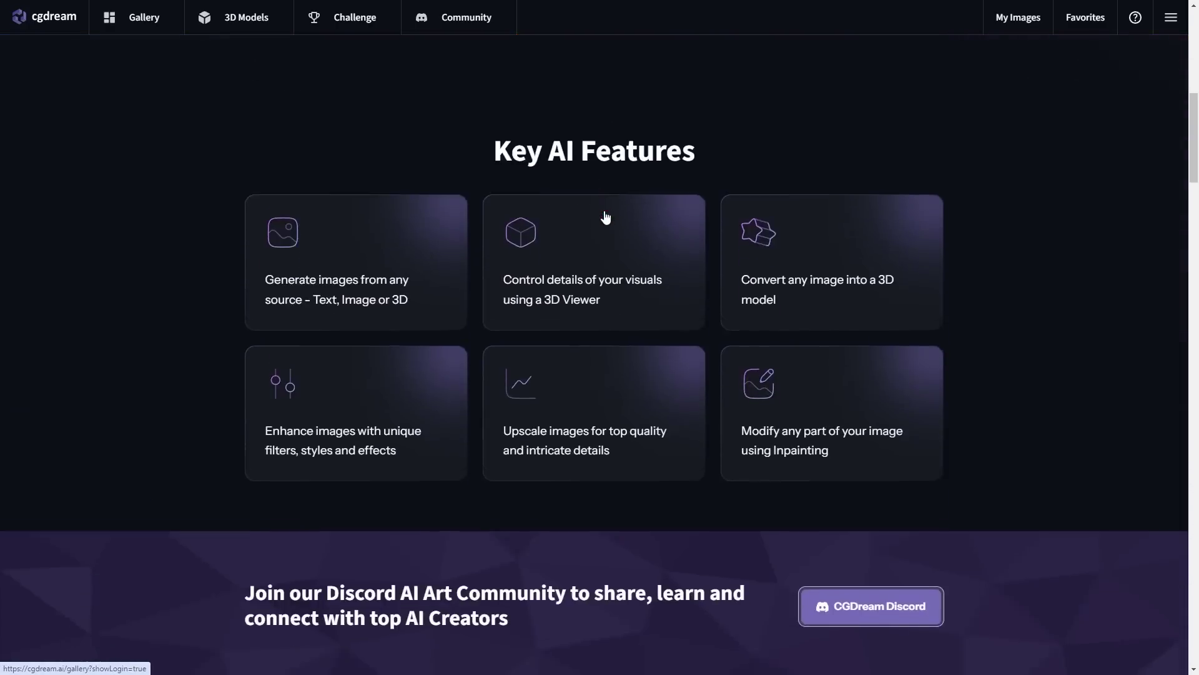
pyautogui.scroll(-9, 604, 215)
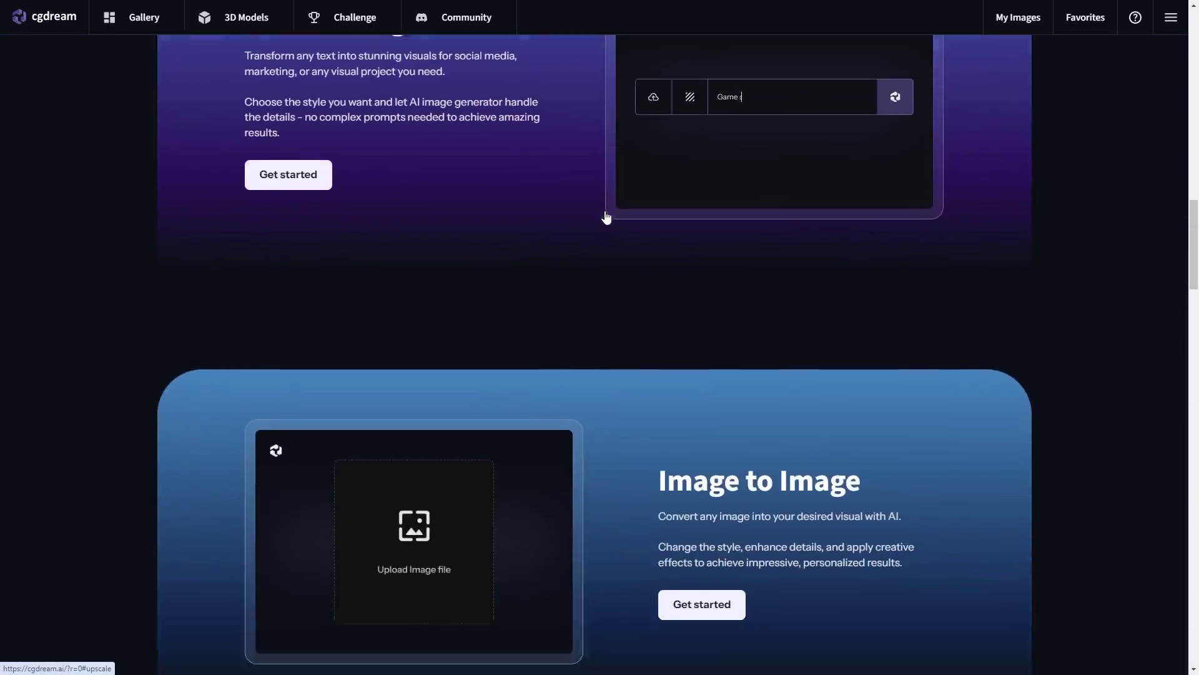
pyautogui.scroll(-8, 605, 216)
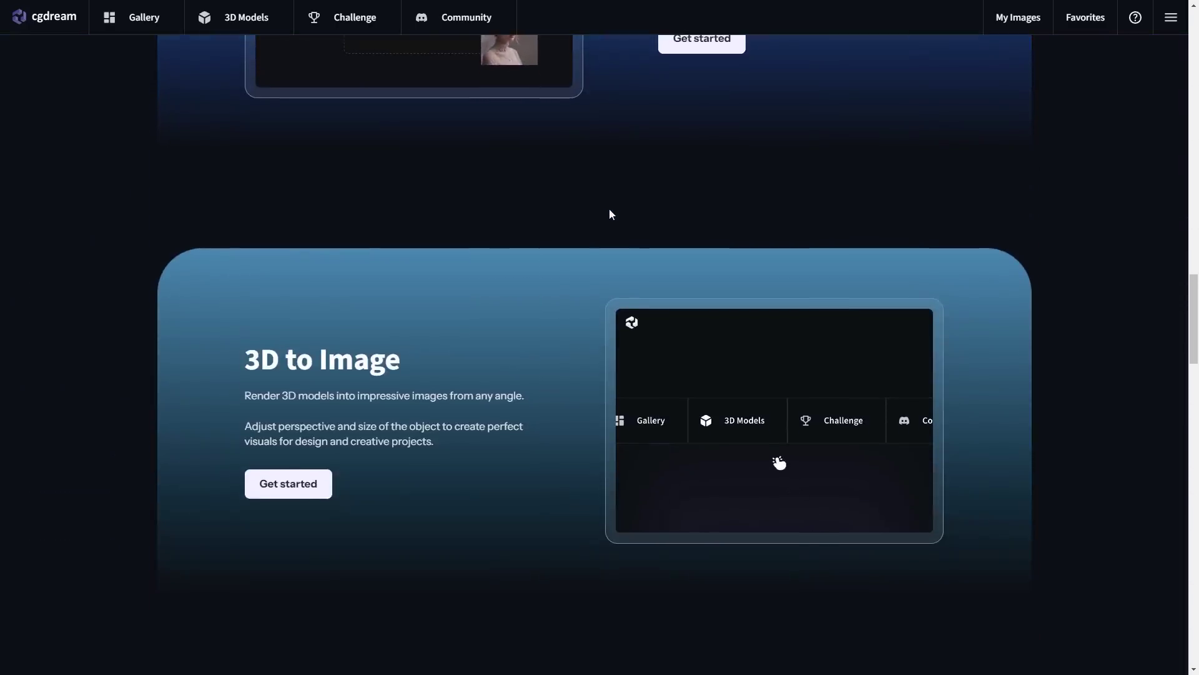
pyautogui.scroll(-1, 629, 216)
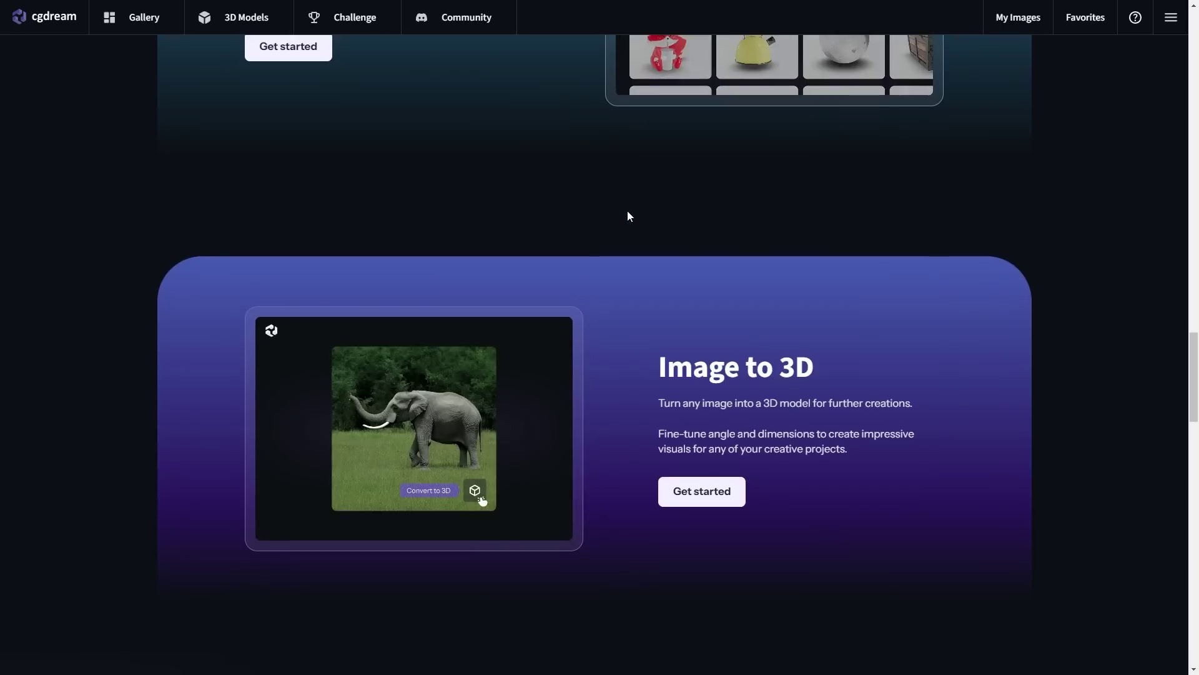
pyautogui.scroll(-10, 629, 216)
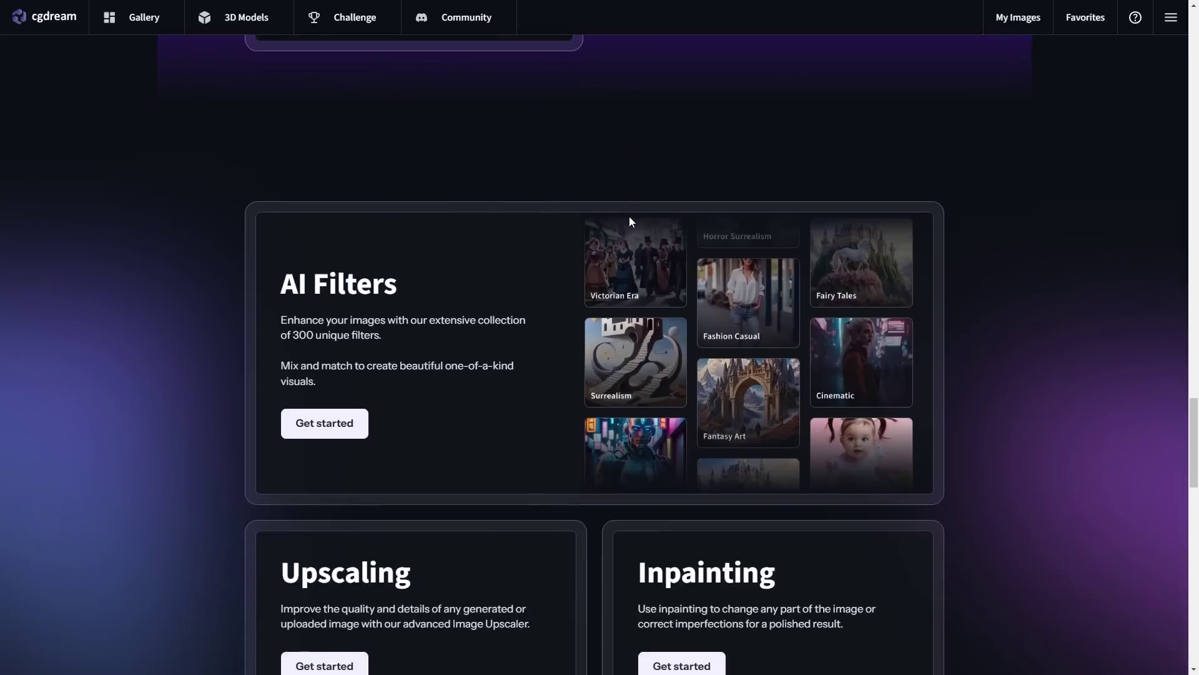
pyautogui.scroll(-5, 630, 218)
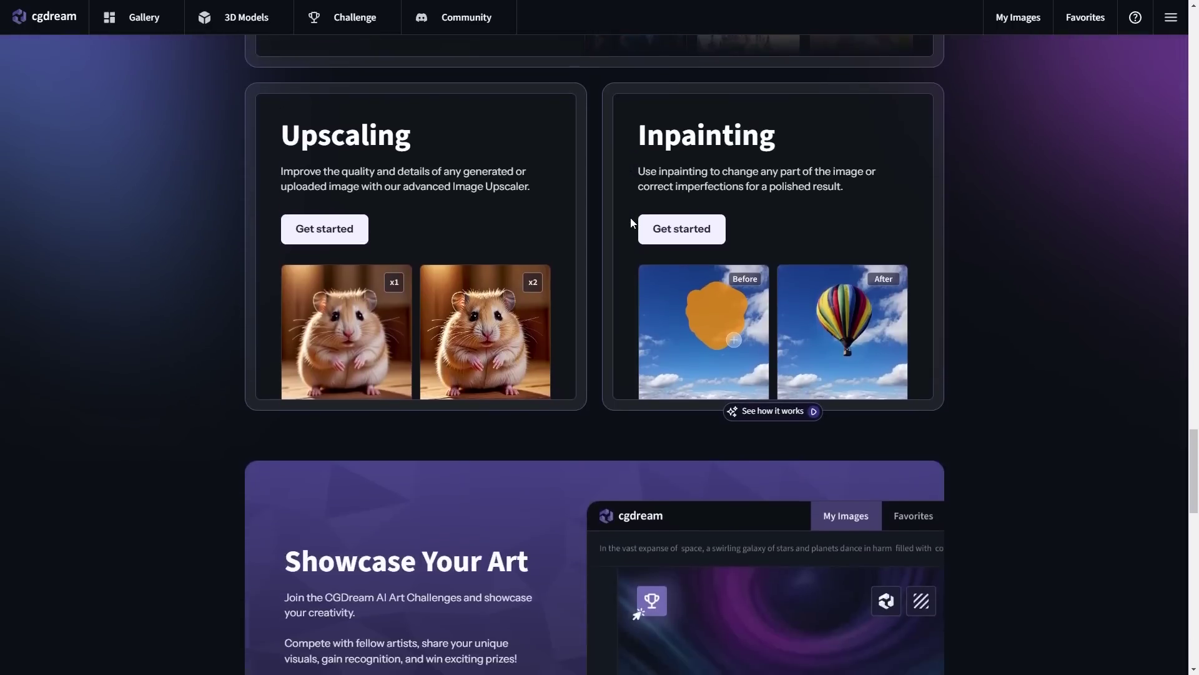
pyautogui.scroll(-3, 631, 220)
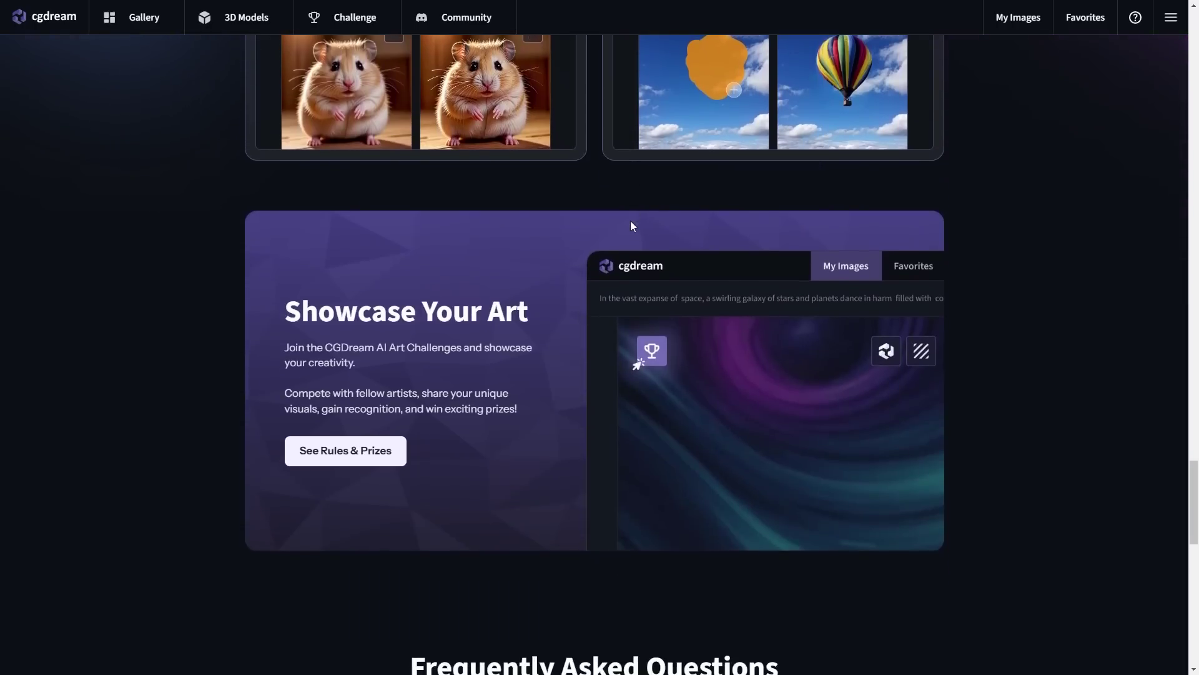